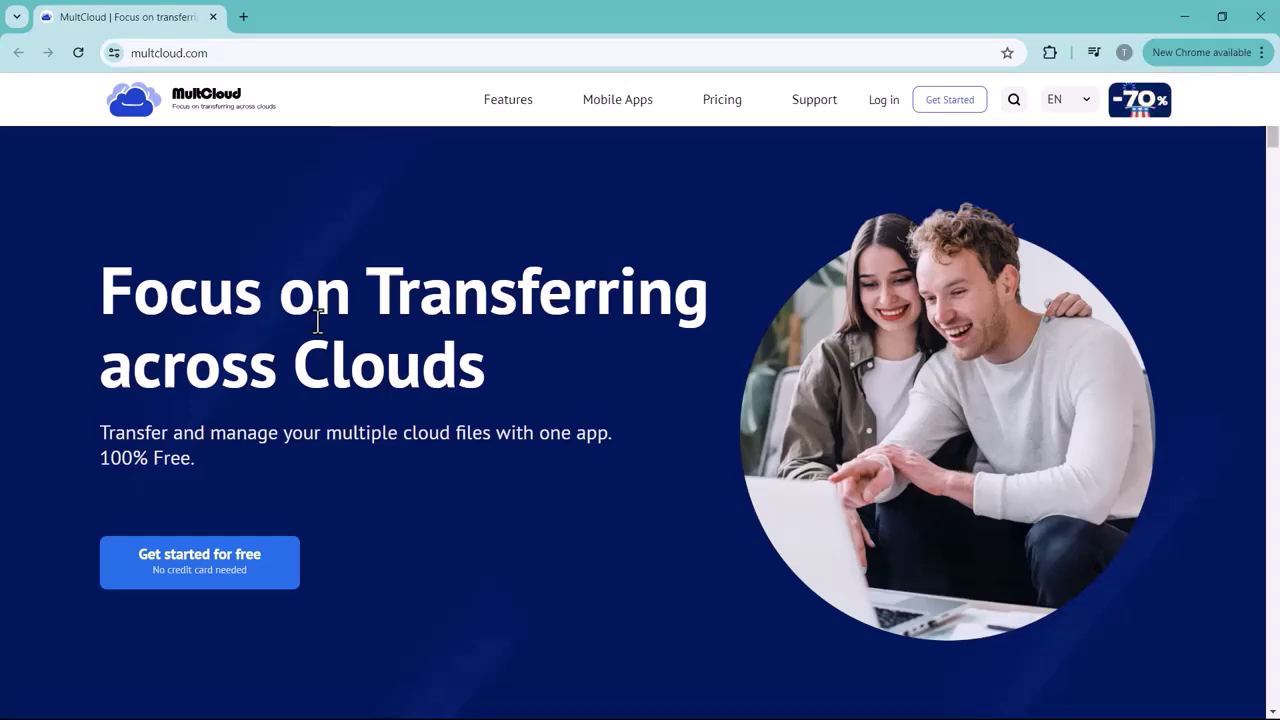
# Browse the MultCloud homepage and start using MultCloud for free
pyautogui.scroll(-6, 484, 470)
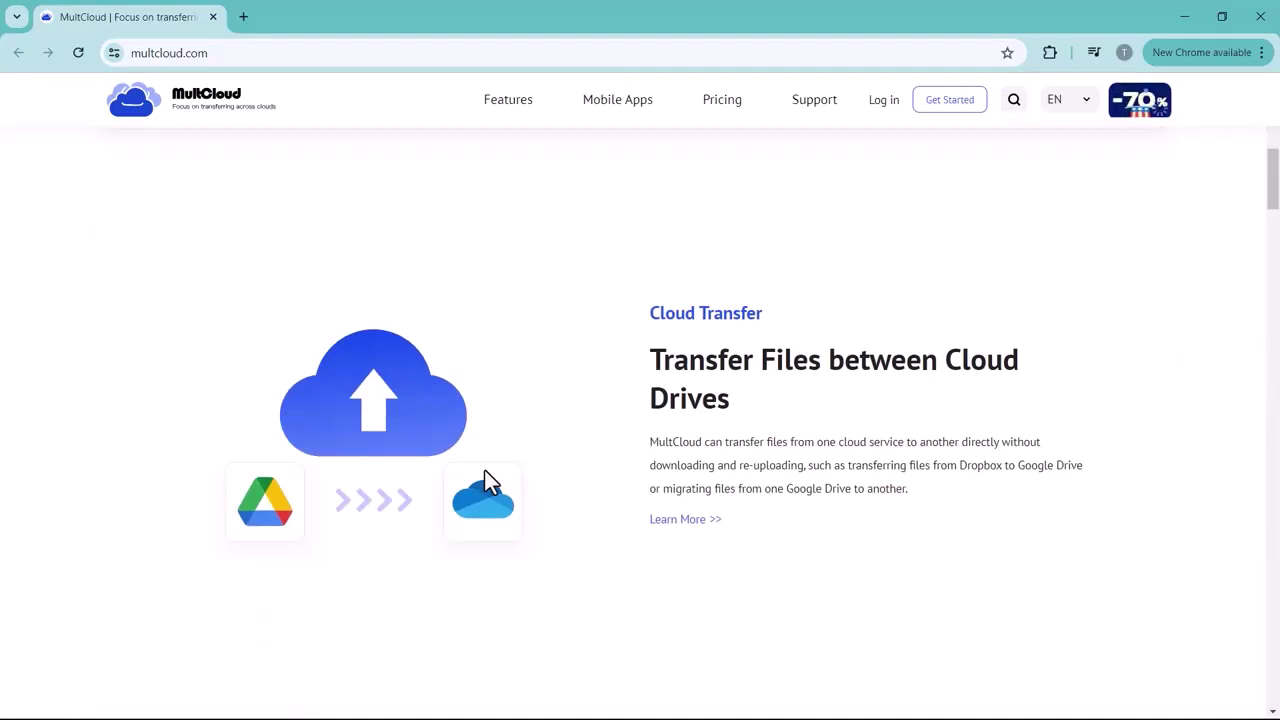
pyautogui.scroll(-4, 487, 482)
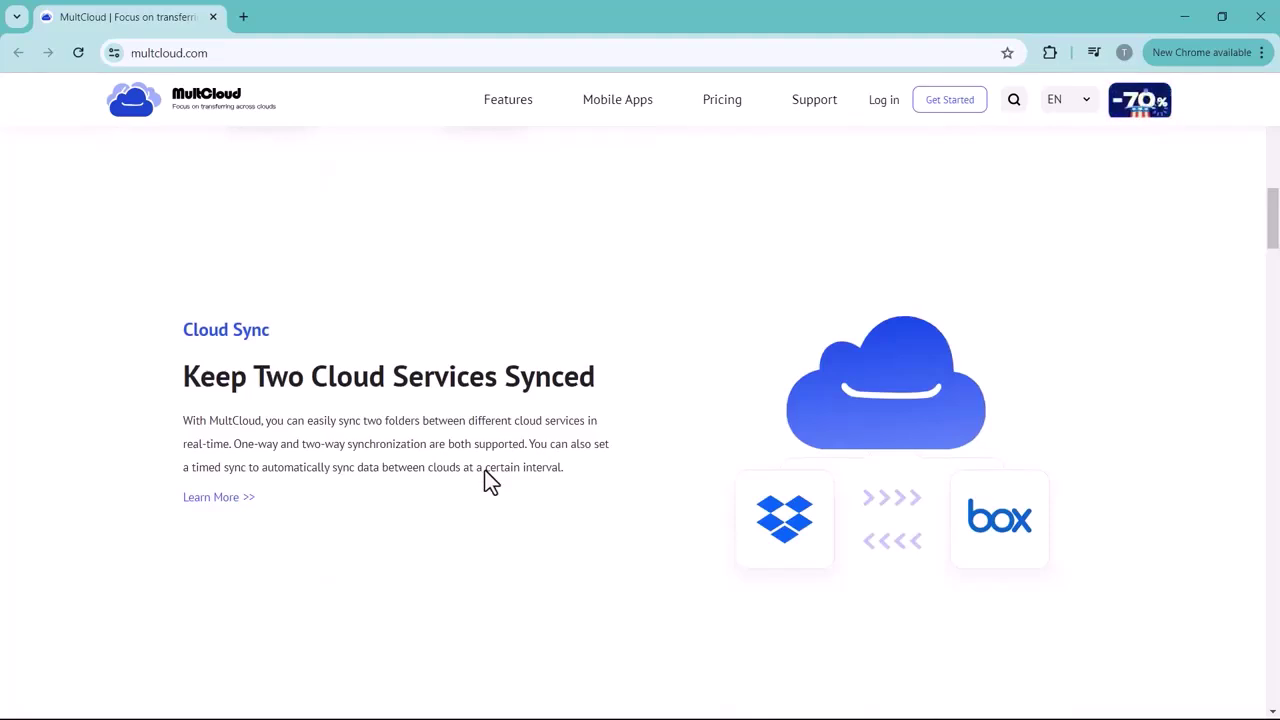
pyautogui.scroll(-3, 487, 482)
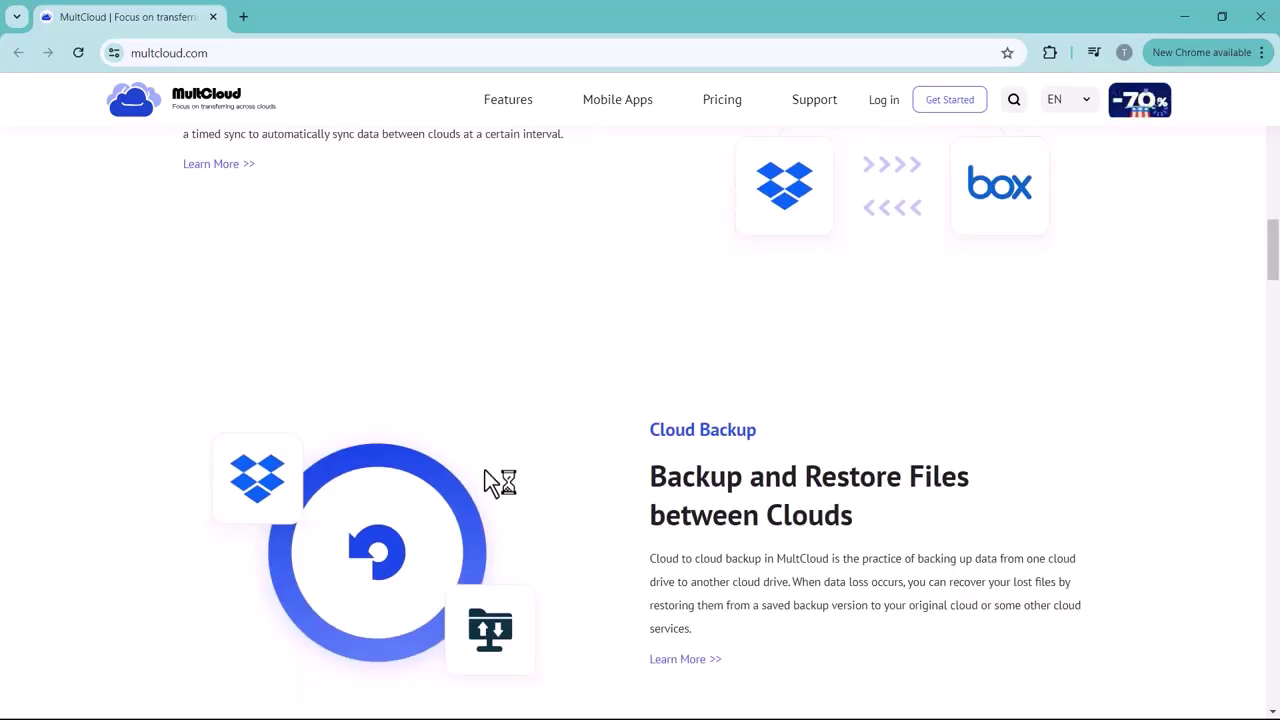
pyautogui.scroll(-2, 485, 475)
pyautogui.scroll(-3, 490, 481)
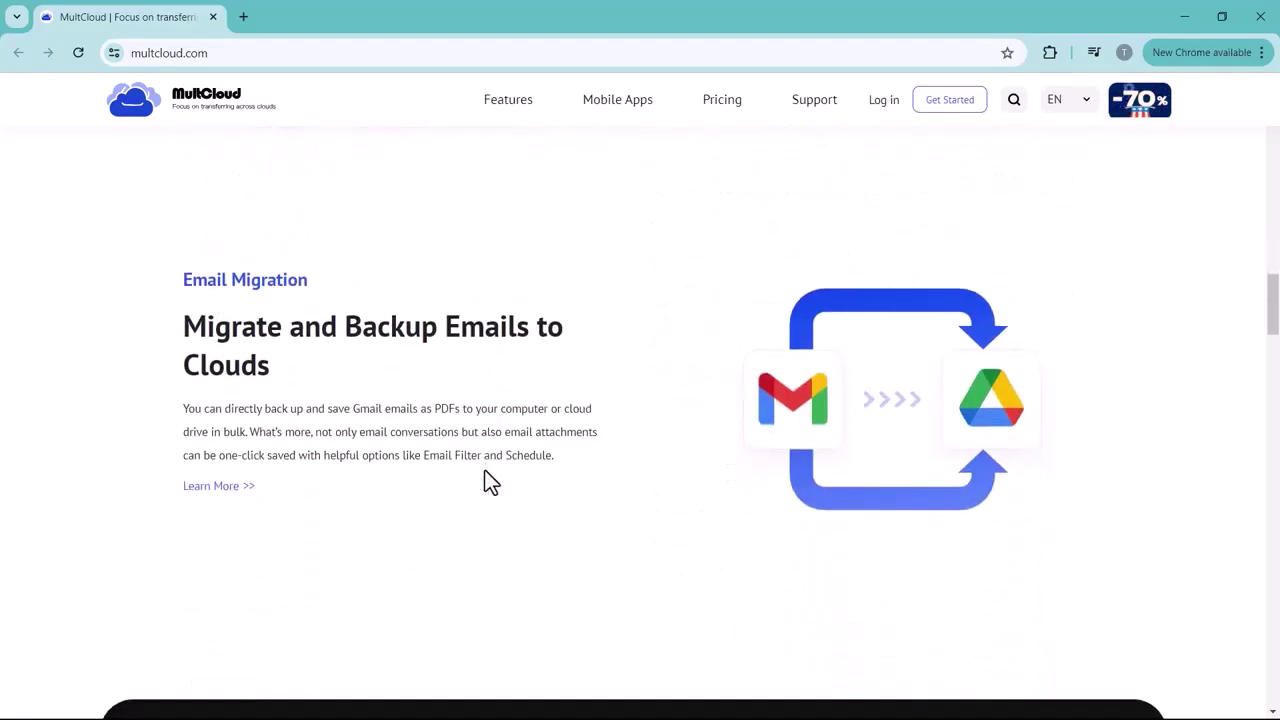
pyautogui.scroll(-2, 490, 481)
pyautogui.scroll(-2, 490, 481)
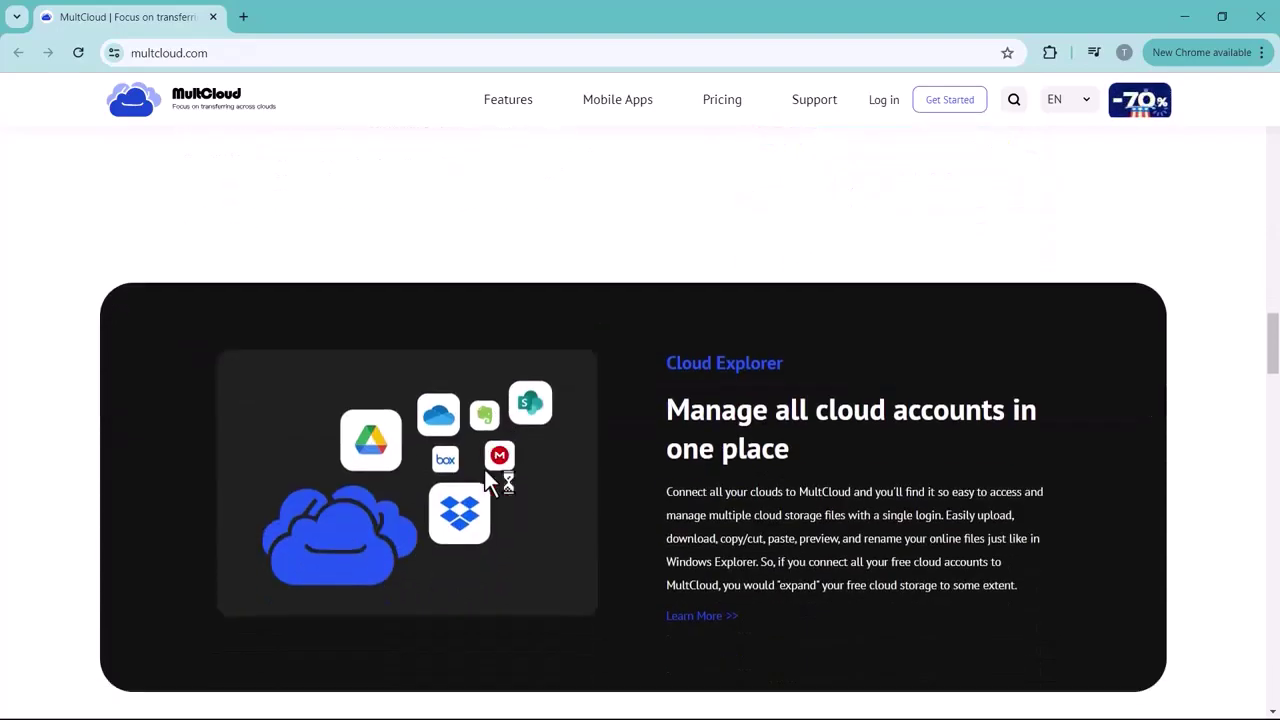
pyautogui.scroll(-2, 488, 481)
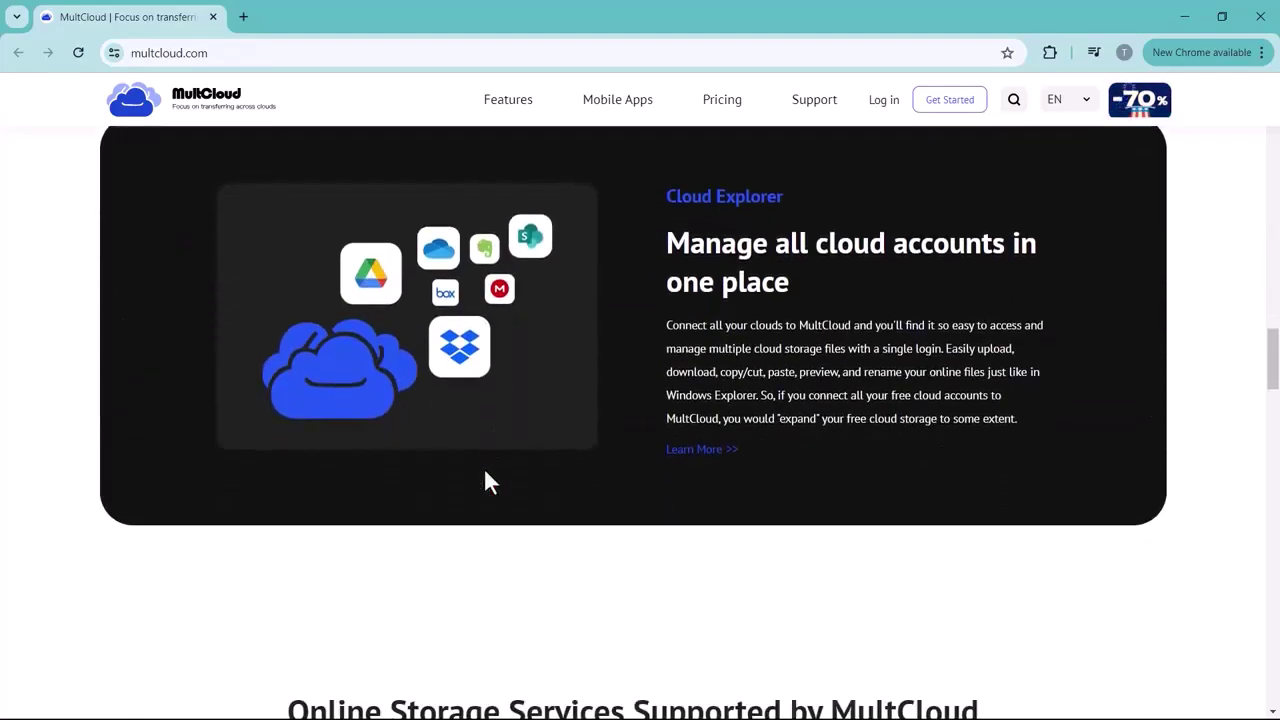
pyautogui.scroll(-5, 485, 473)
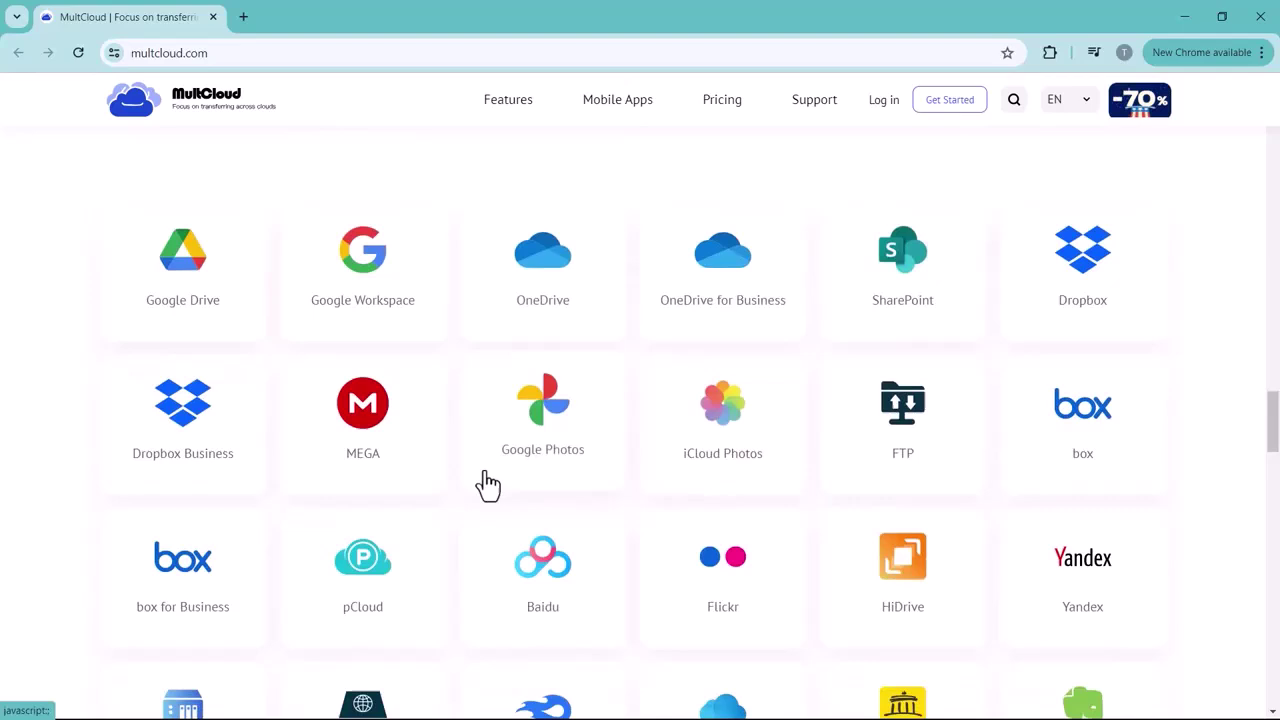
pyautogui.scroll(-1, 488, 484)
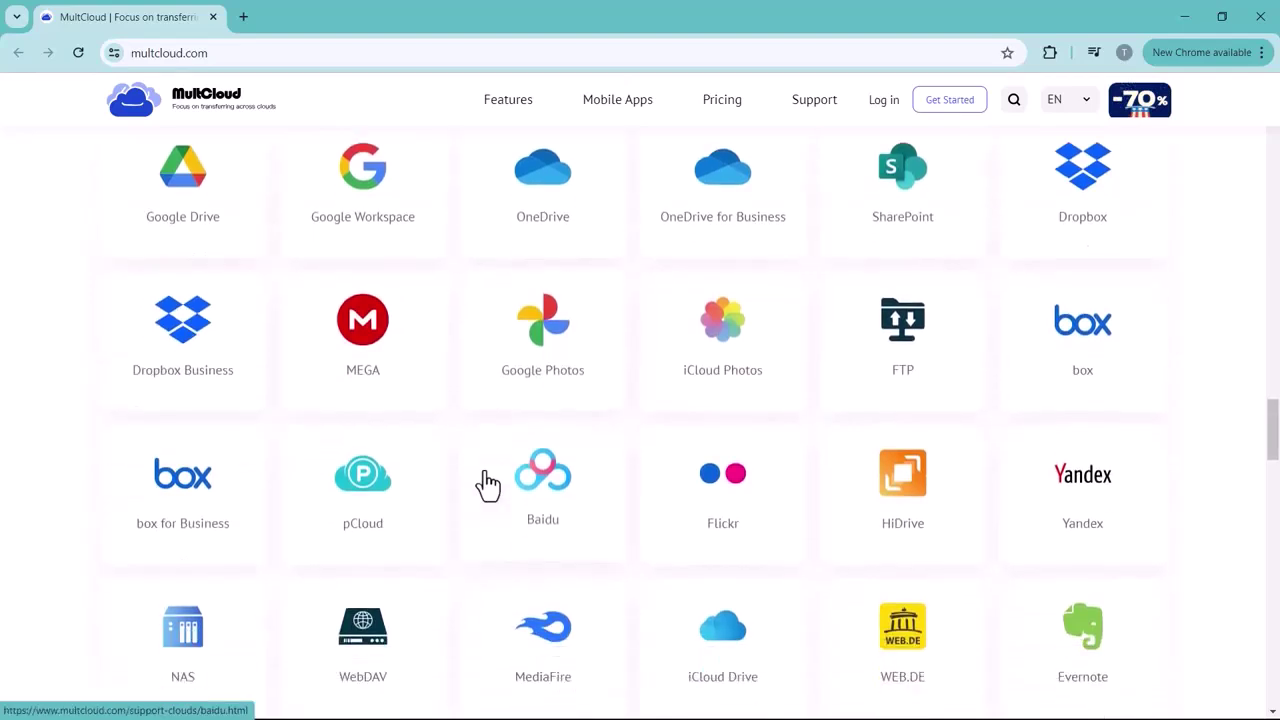
pyautogui.scroll(1, 488, 483)
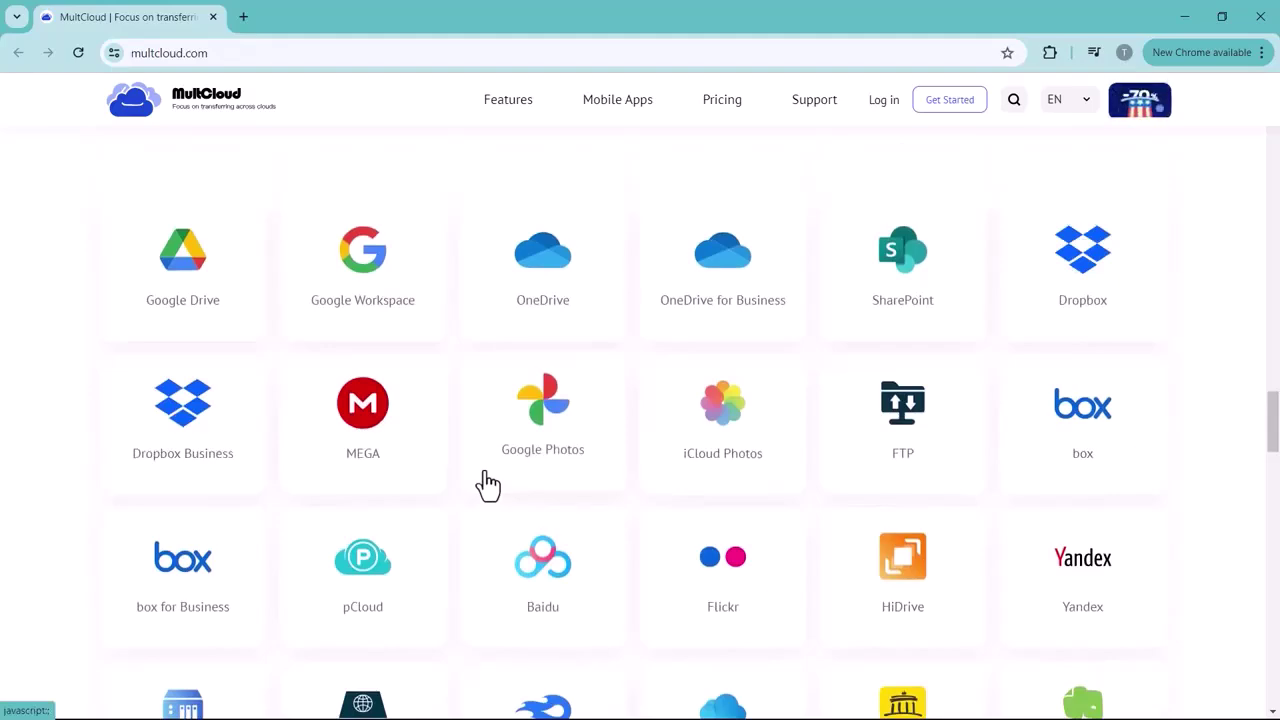
pyautogui.scroll(10, 486, 482)
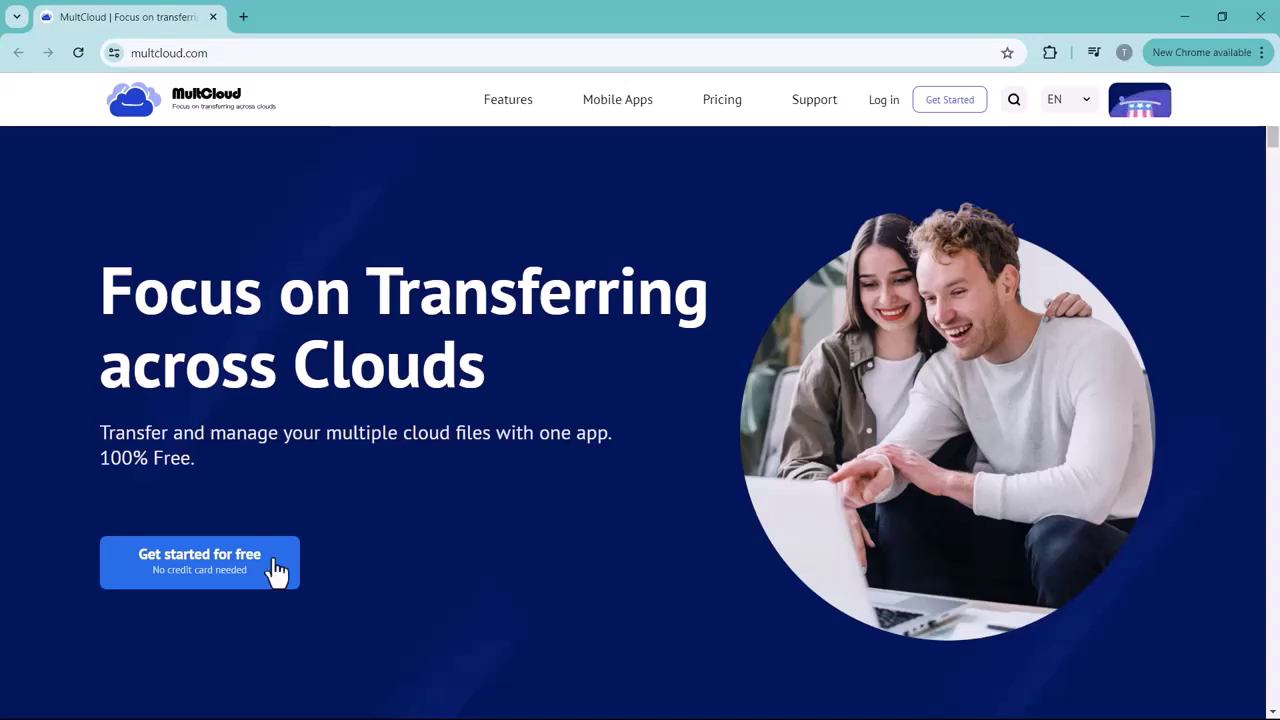
pyautogui.click(272, 562)
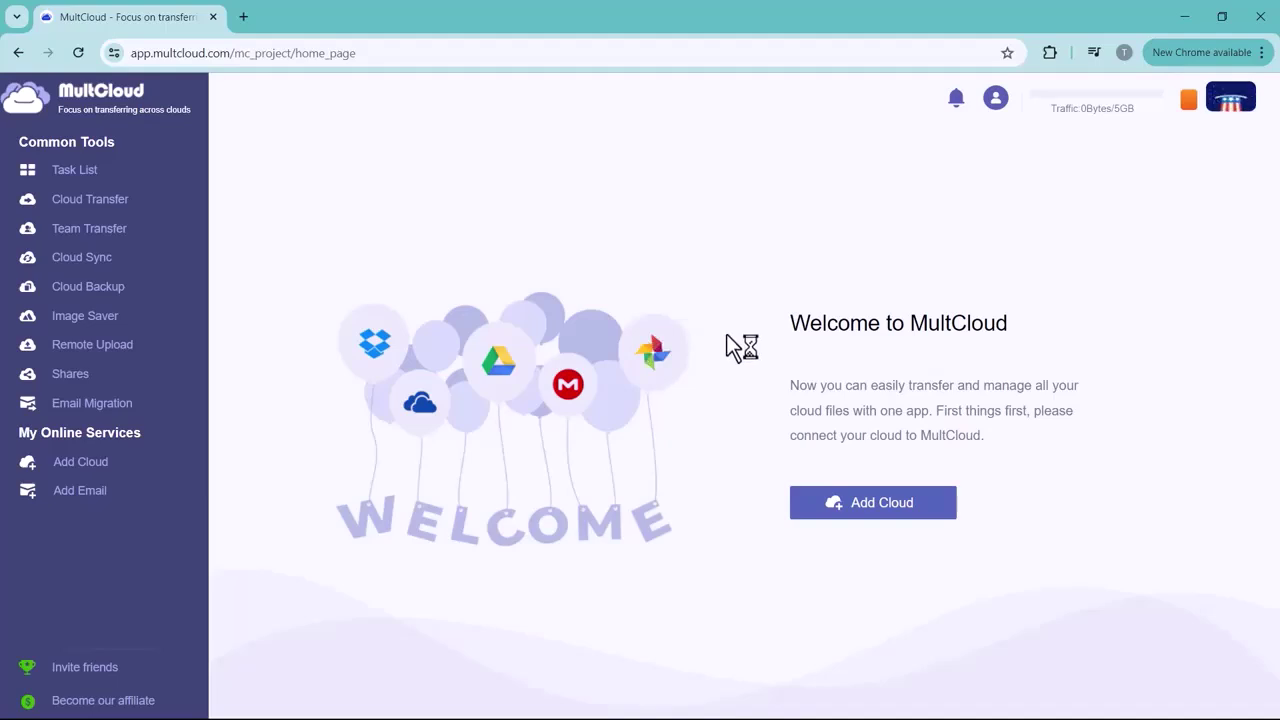
# Visit Task List, Cloud Transfer, Team Transfer, Cloud Sync, Cloud Backup, Remote Upload, Shares and Email Migration
pyautogui.click(30, 176)
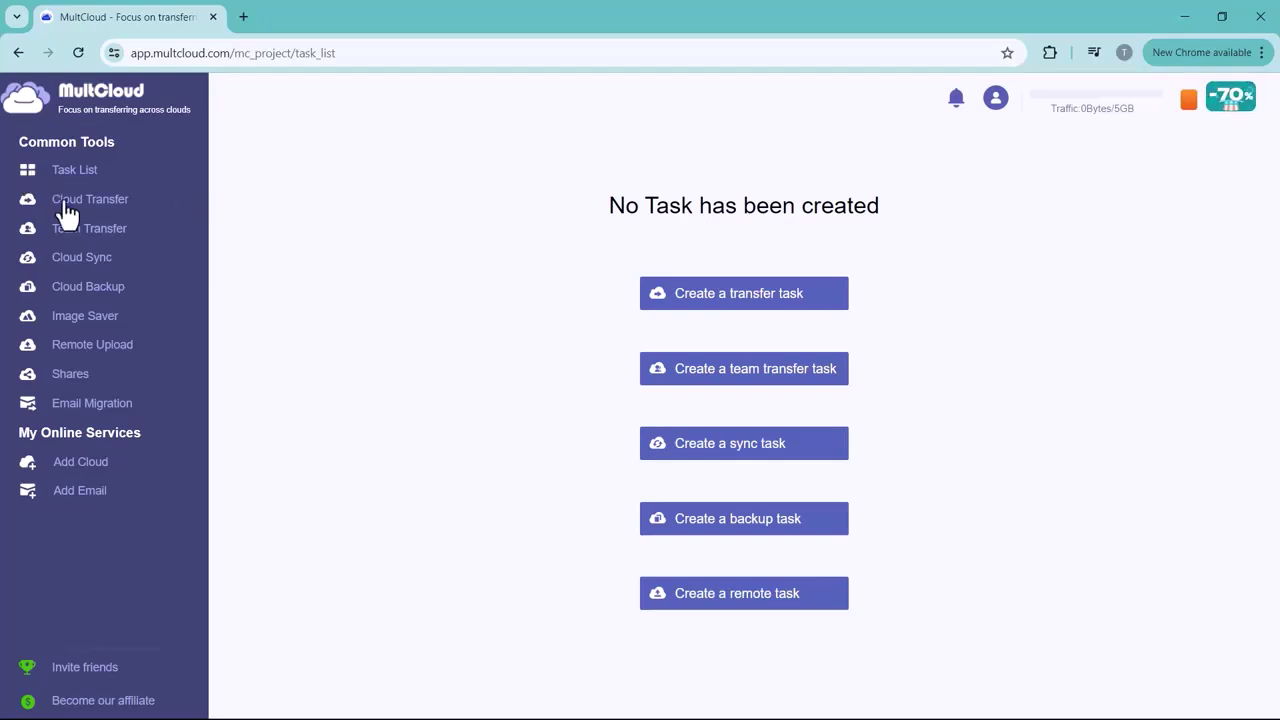
pyautogui.click(64, 208)
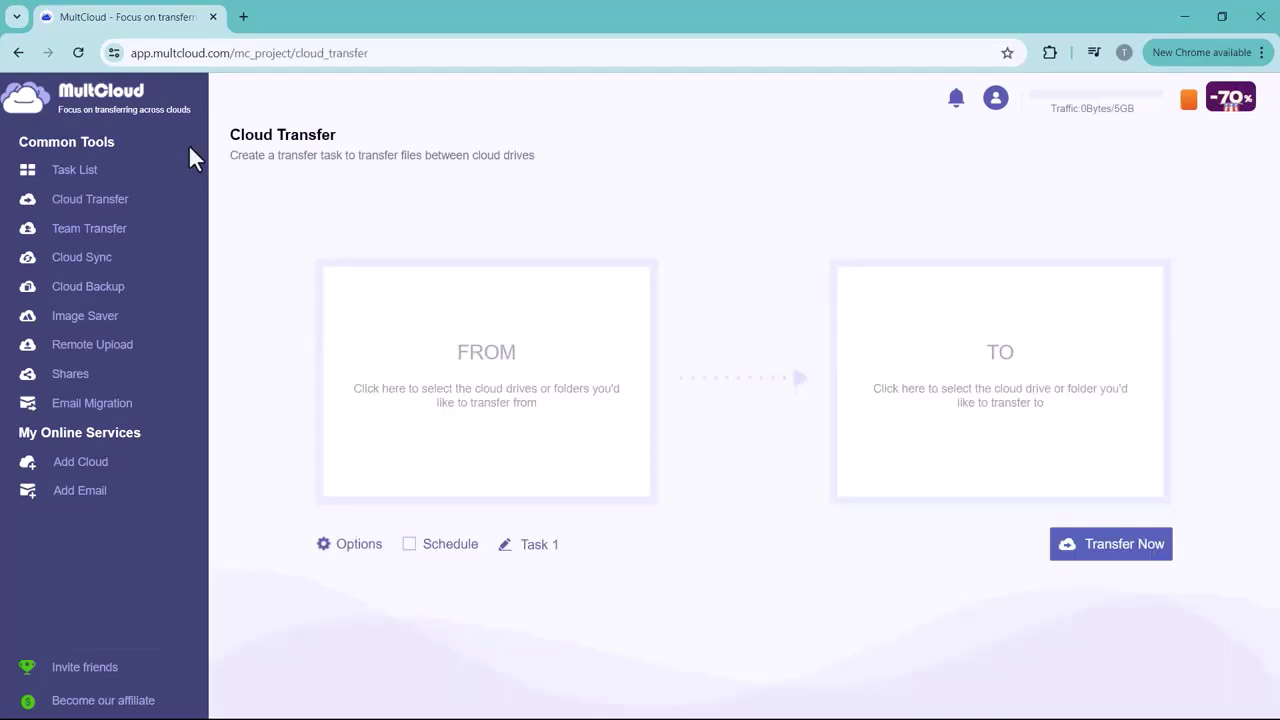
pyautogui.click(97, 240)
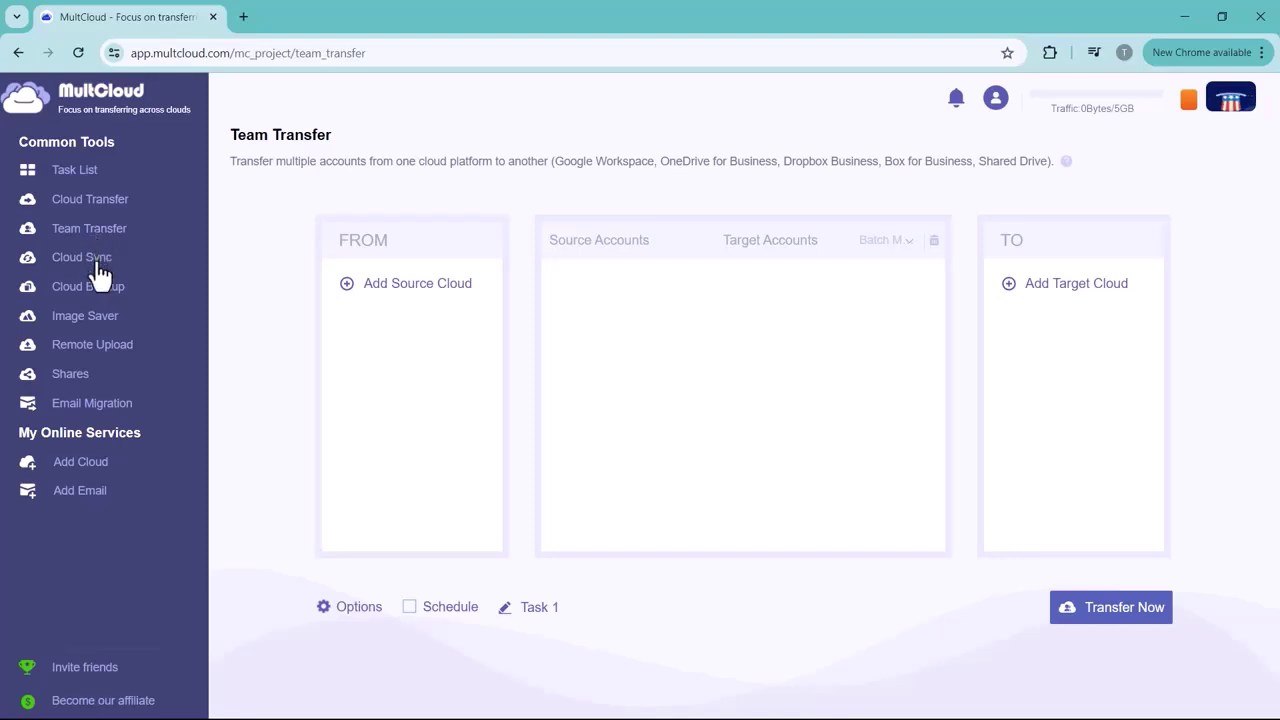
pyautogui.click(97, 268)
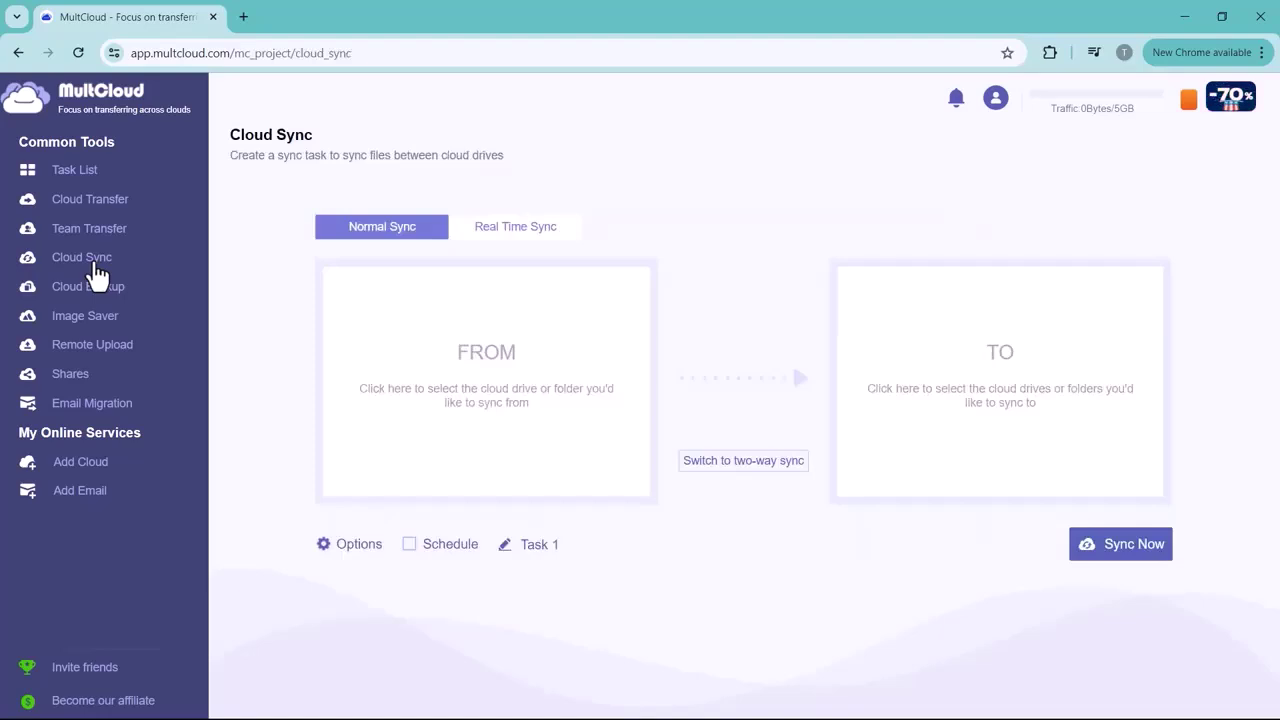
pyautogui.click(100, 290)
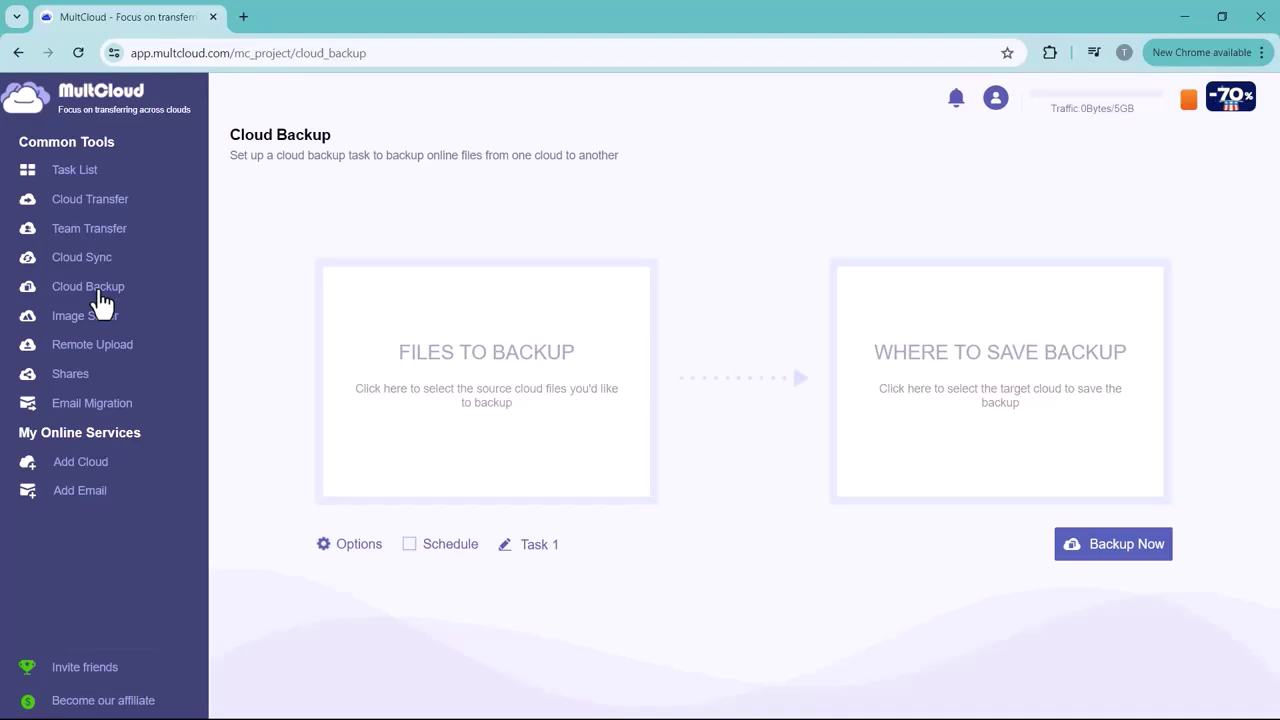
pyautogui.click(71, 346)
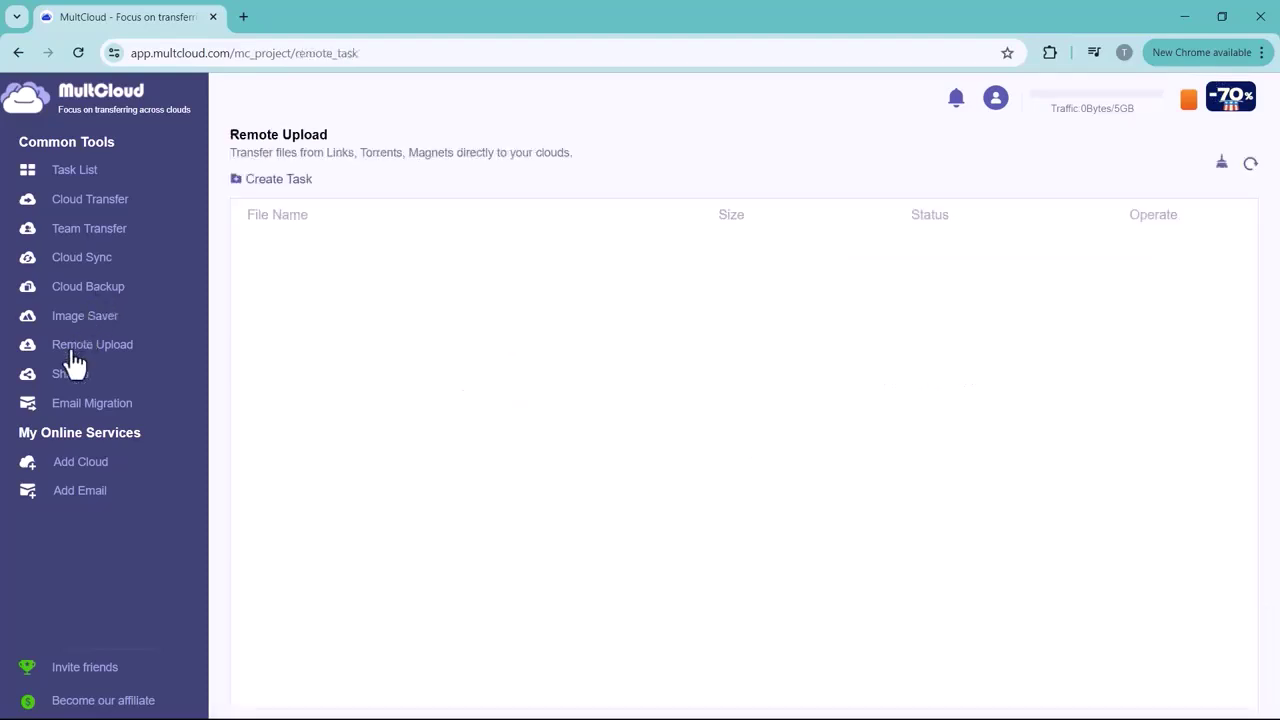
pyautogui.click(66, 378)
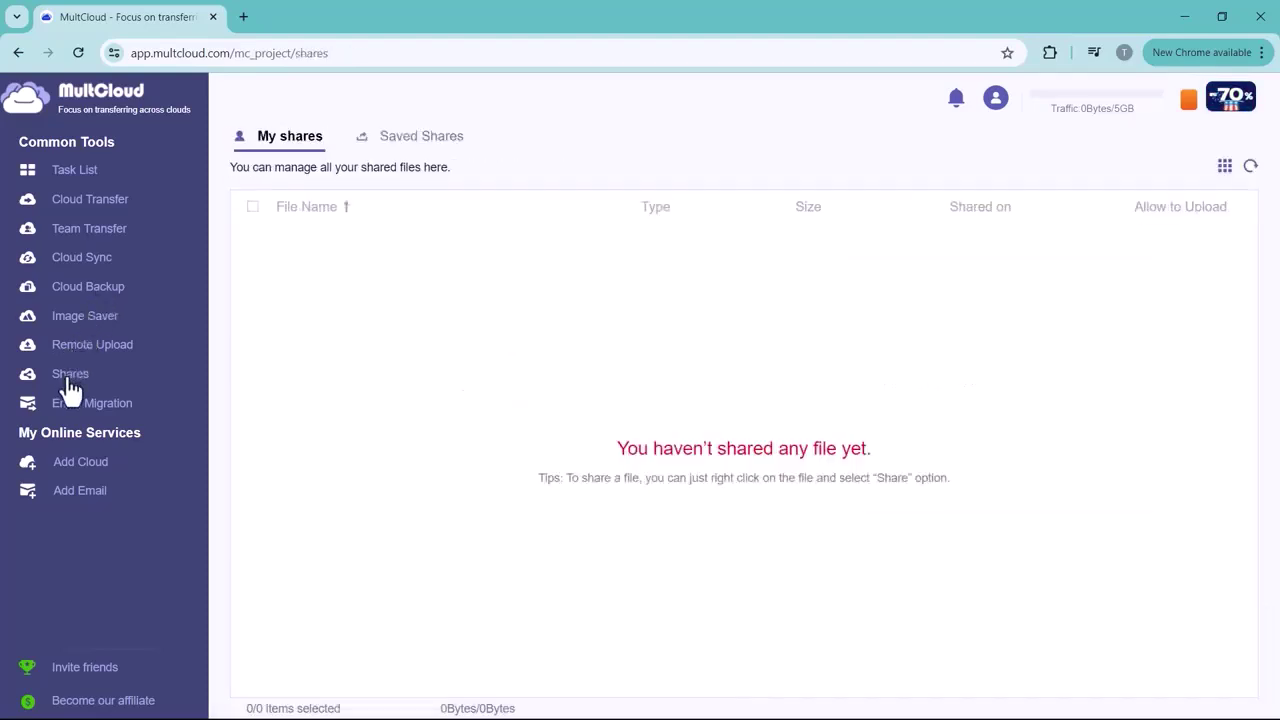
pyautogui.click(55, 424)
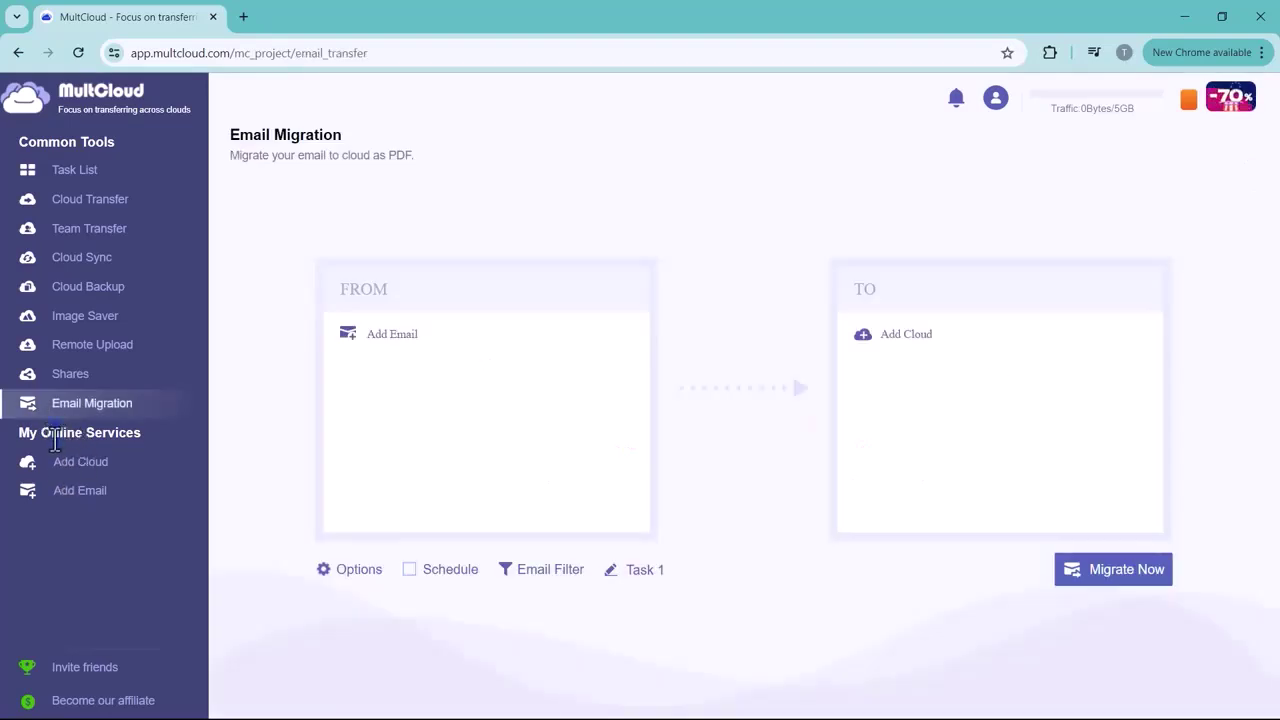
# Show the Add Cloud grid of personal and business cloud drives and scroll through it
pyautogui.click(70, 465)
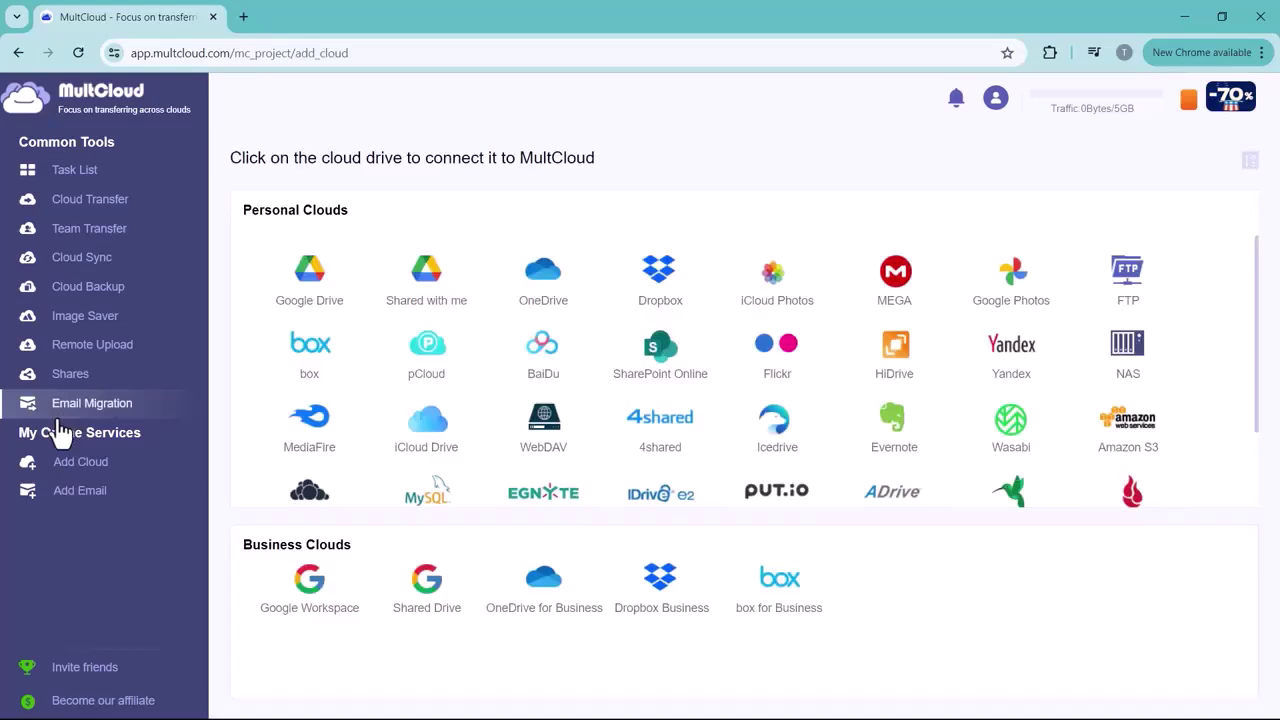
pyautogui.click(92, 488)
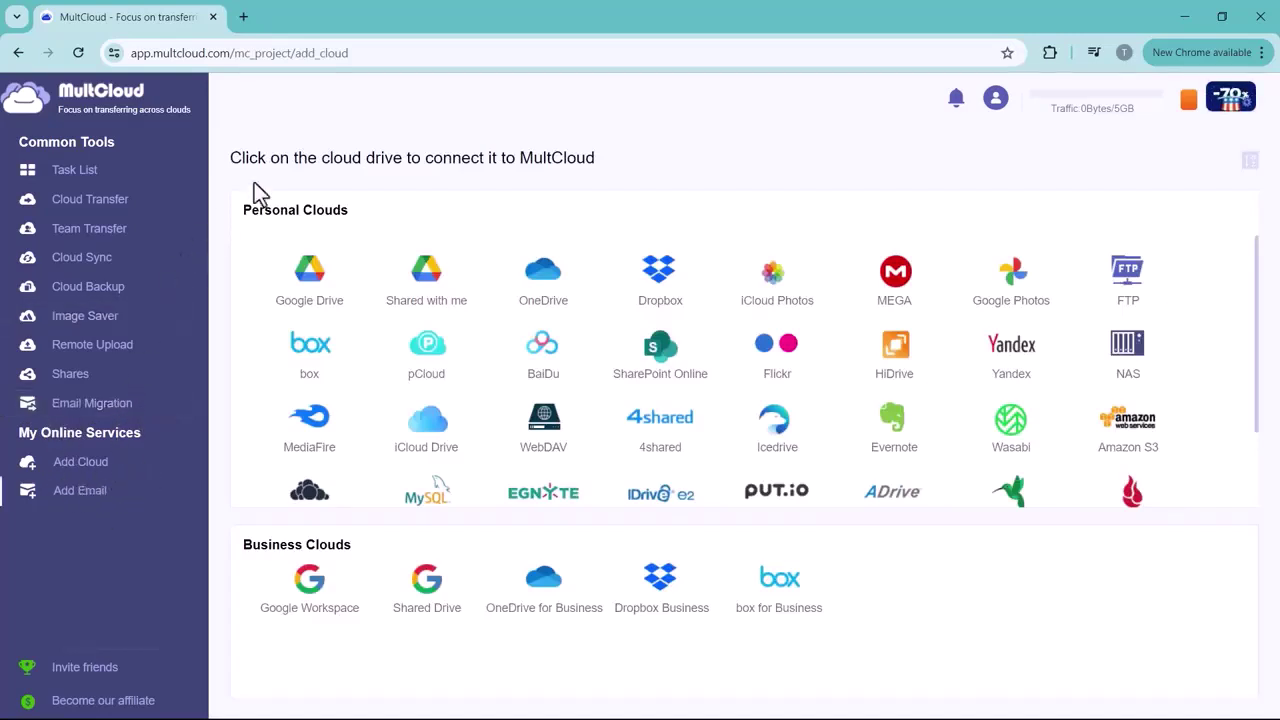
pyautogui.scroll(-1, 481, 390)
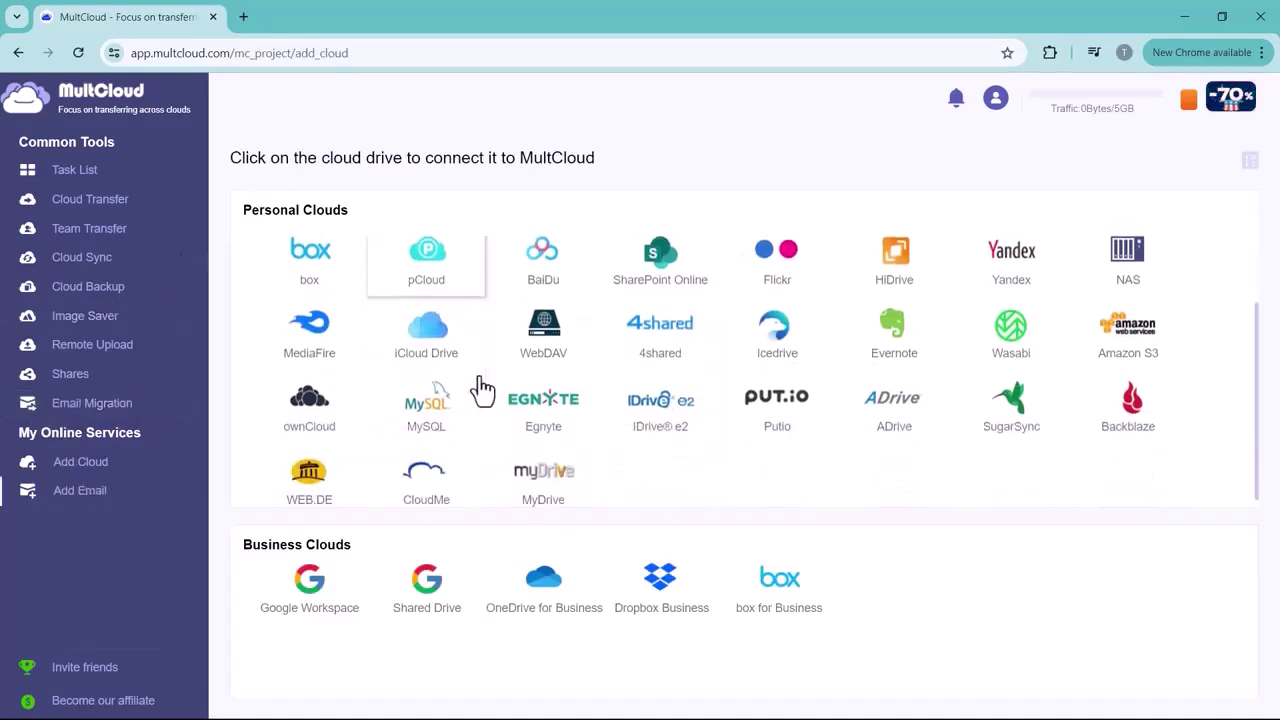
pyautogui.scroll(1, 482, 390)
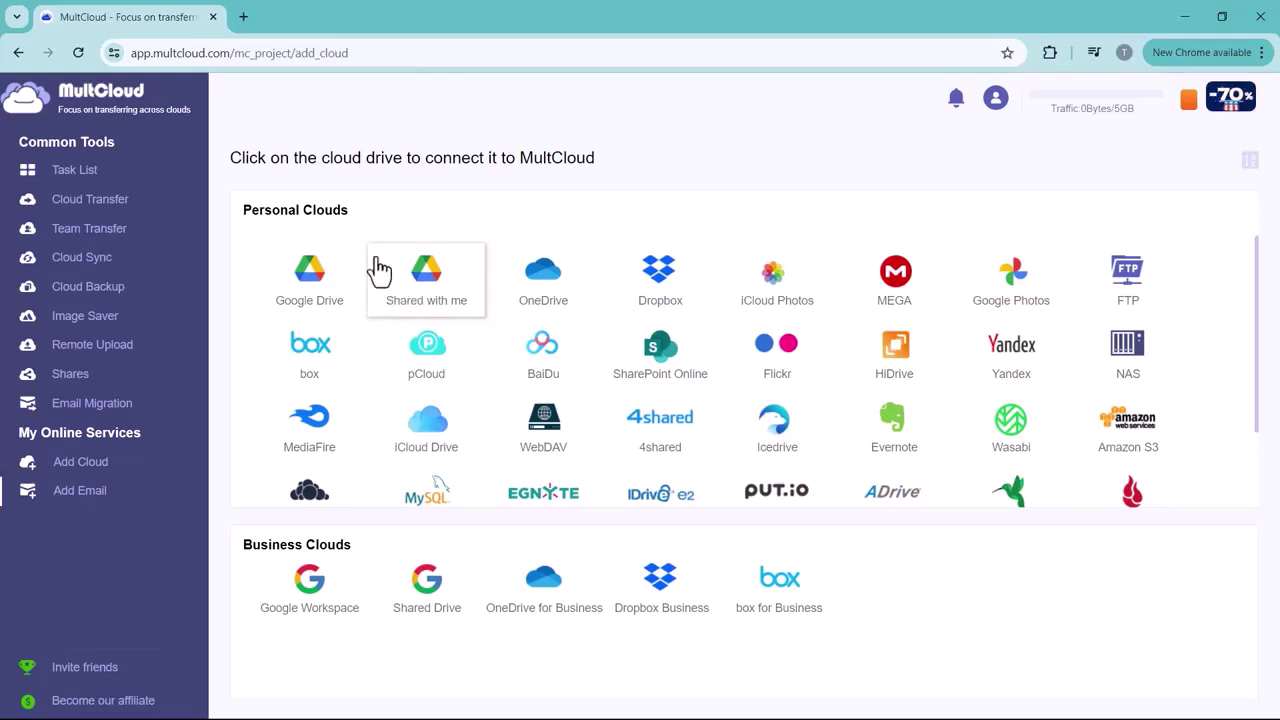
# Connect Google Drive by signing in with the account email and allowing MultCloud access
pyautogui.click(325, 312)
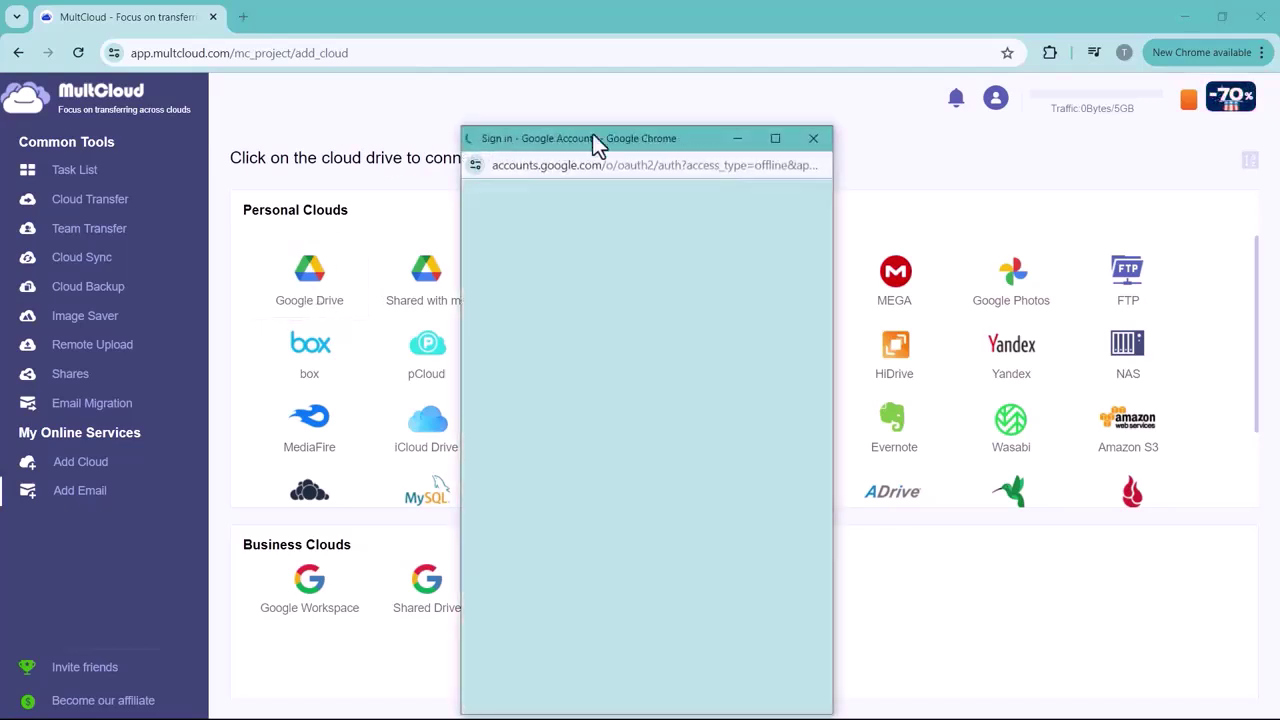
pyautogui.click(526, 451)
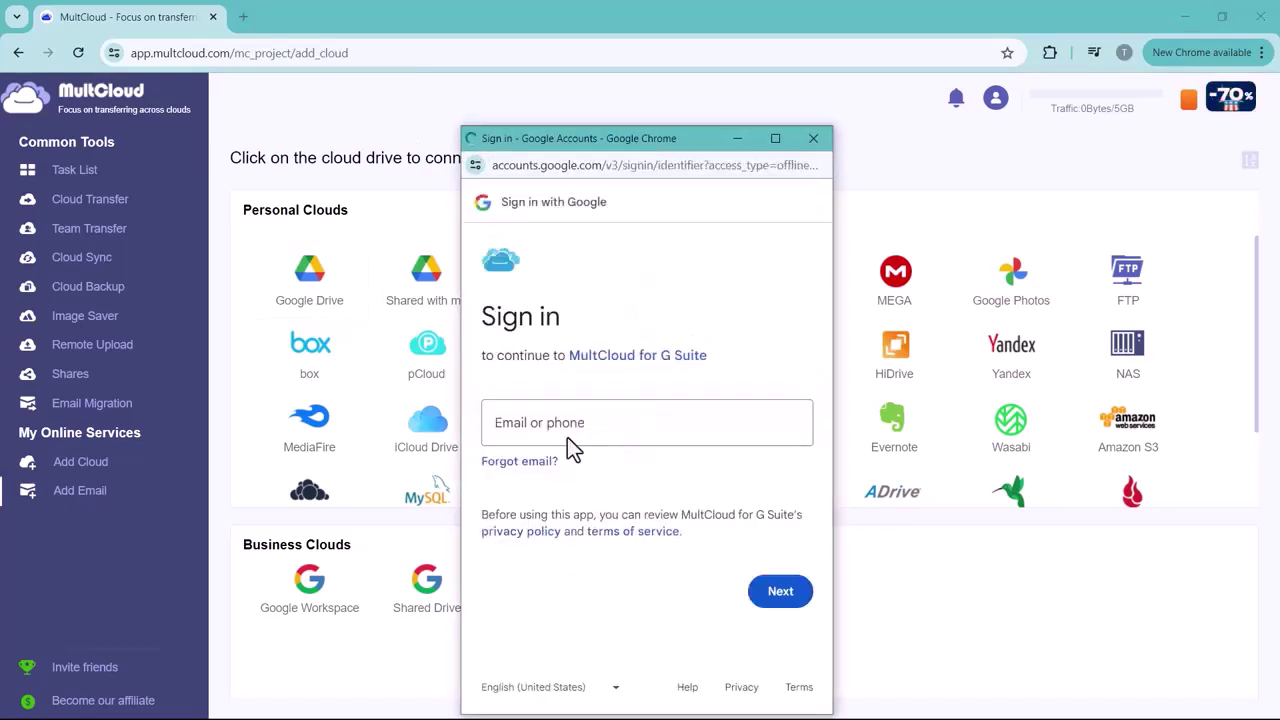
pyautogui.click(565, 422)
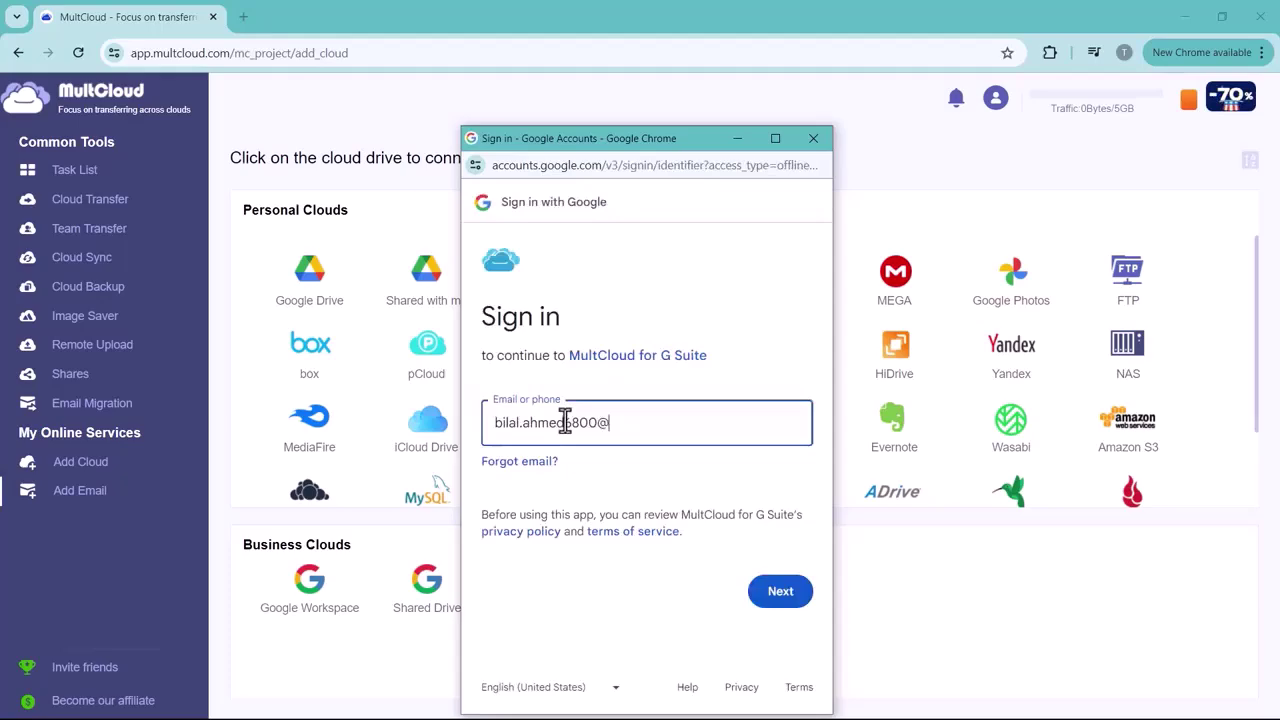
pyautogui.press('Return')
pyautogui.scroll(-1, 737, 571)
pyautogui.click(750, 623)
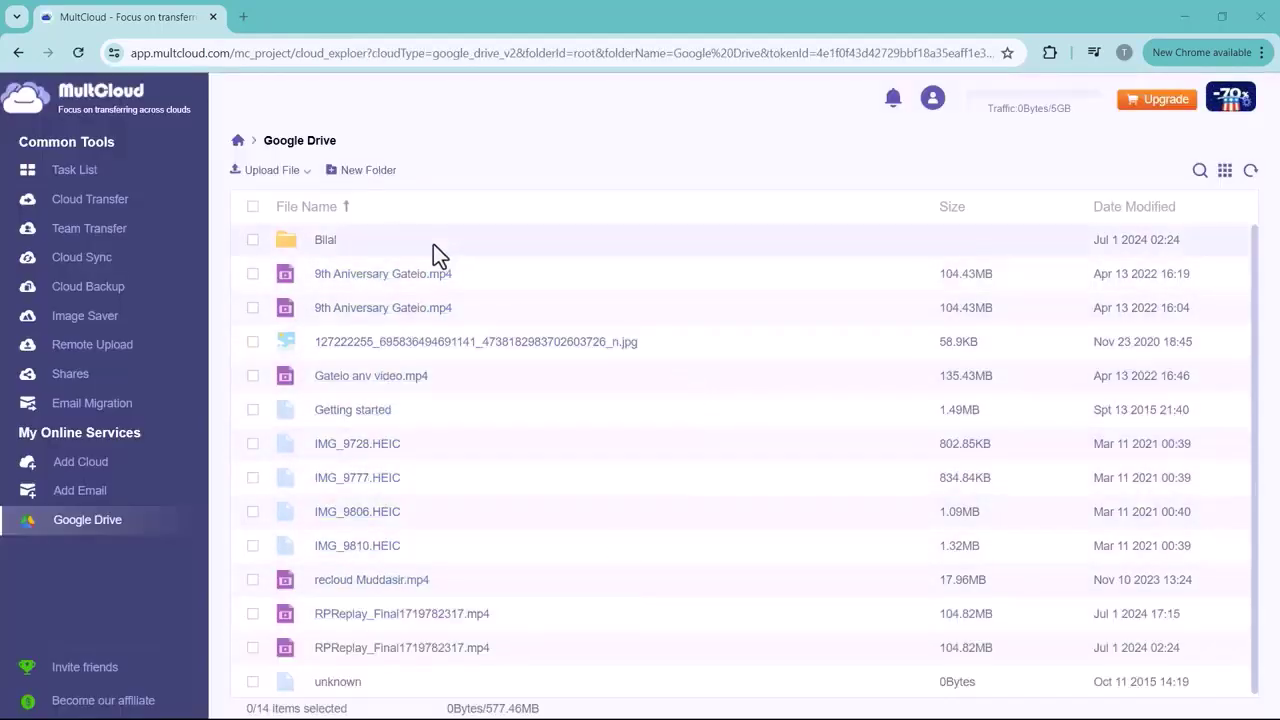
# Connect OneDrive from Add Cloud, then view the Google Drive and OneDrive file lists
pyautogui.click(67, 468)
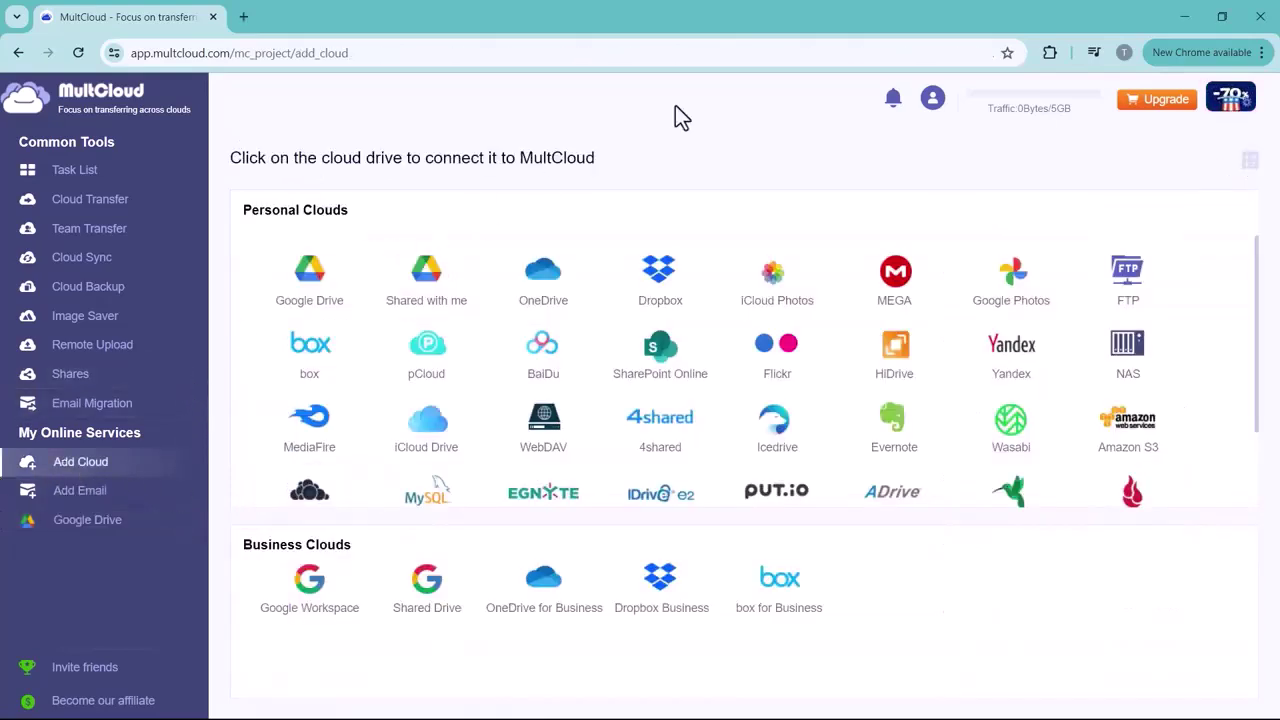
pyautogui.click(560, 320)
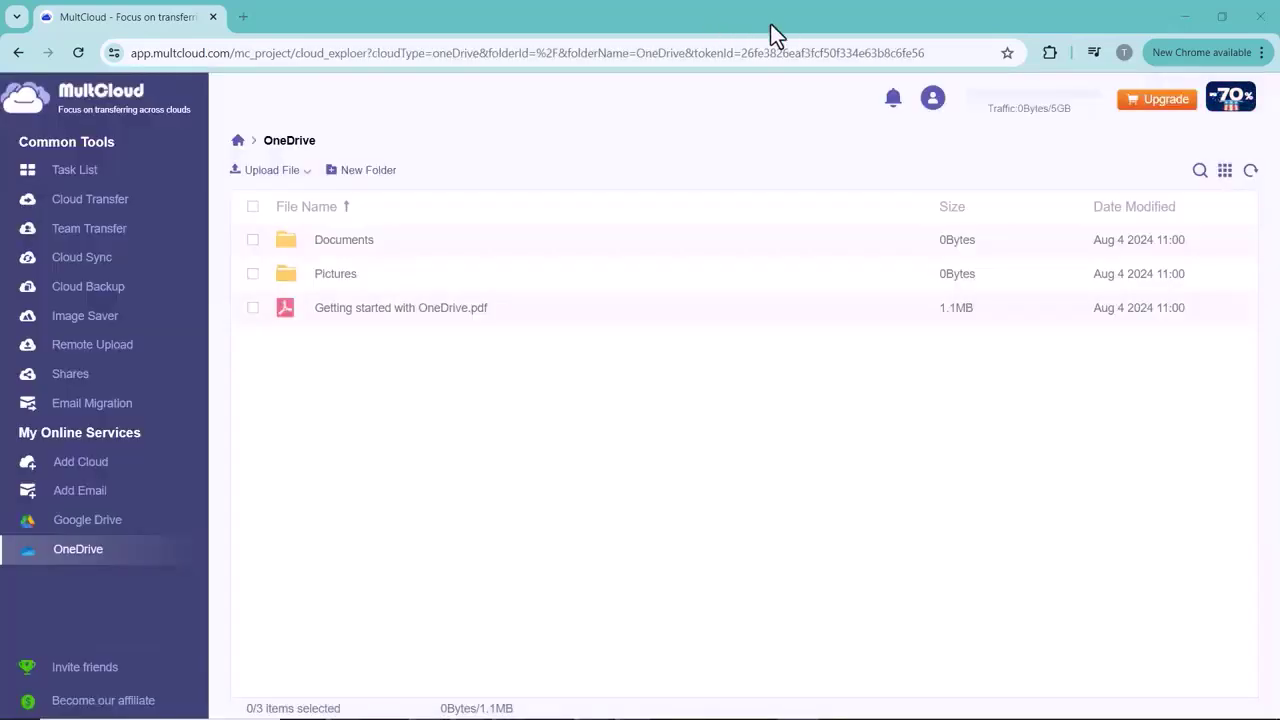
pyautogui.click(88, 524)
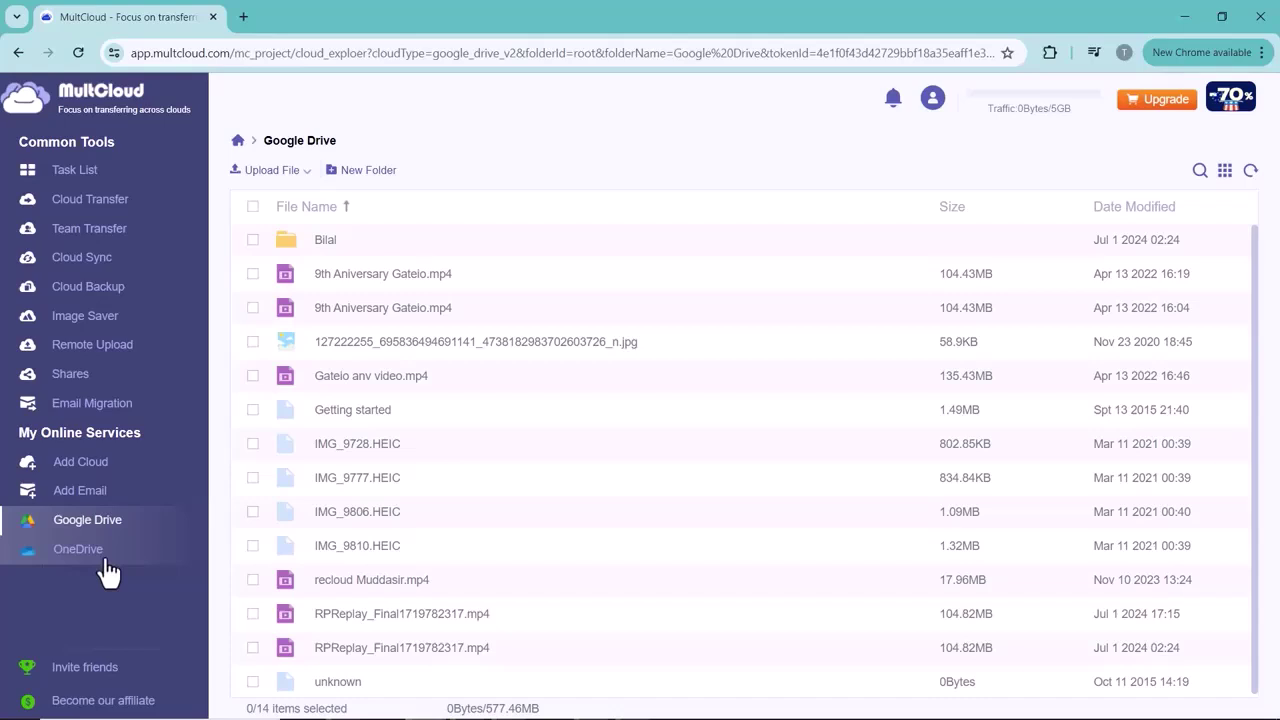
pyautogui.click(100, 562)
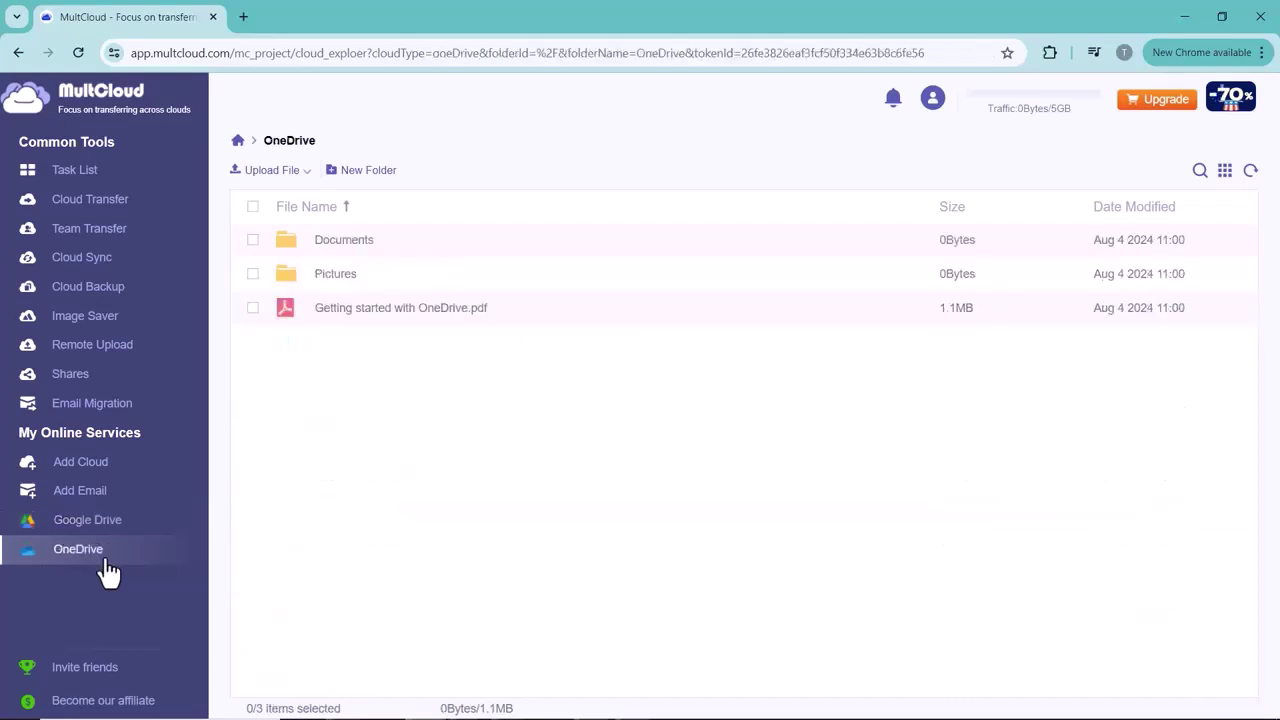
# Create a Cloud Transfer task from Google Drive to OneDrive
pyautogui.click(100, 200)
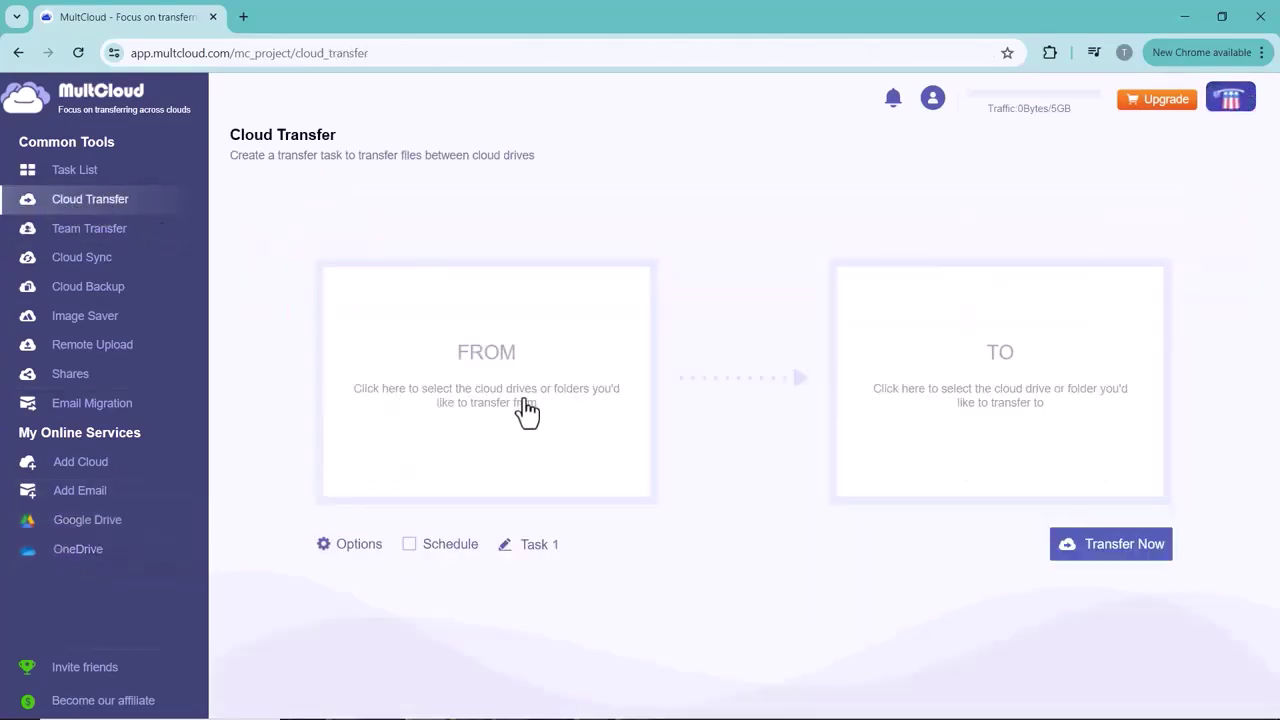
pyautogui.click(524, 404)
pyautogui.click(468, 255)
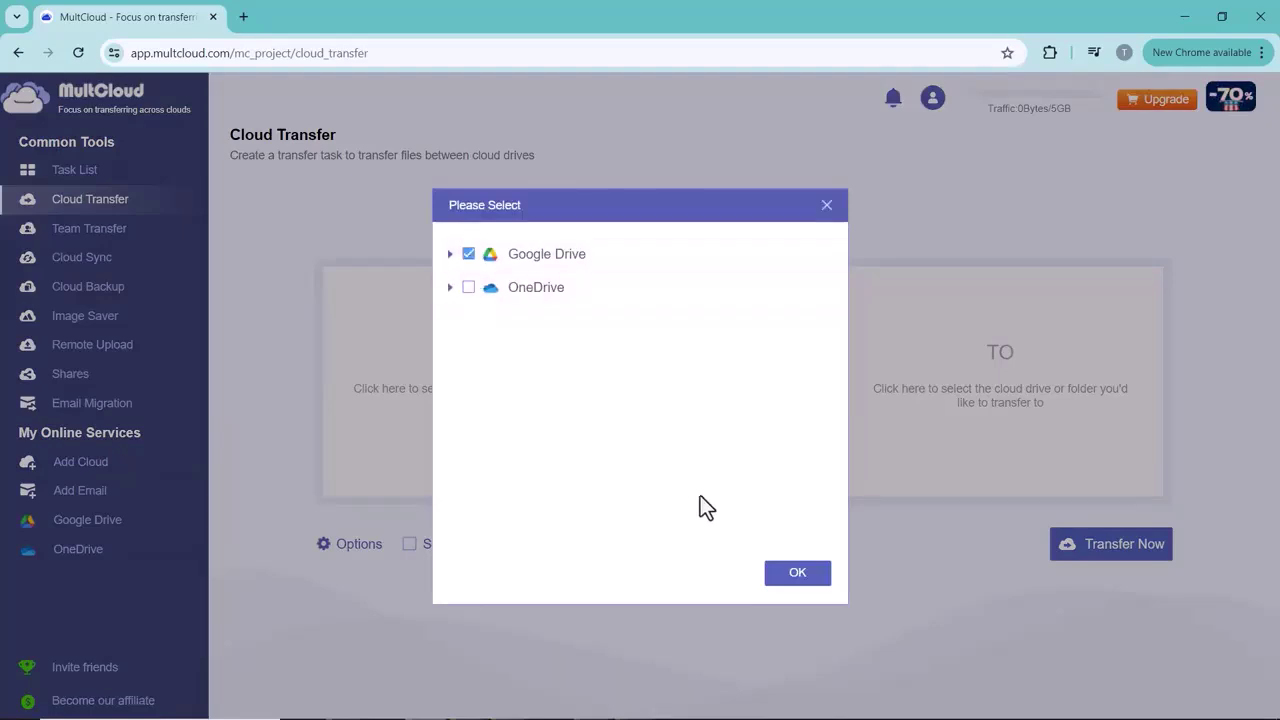
pyautogui.click(791, 580)
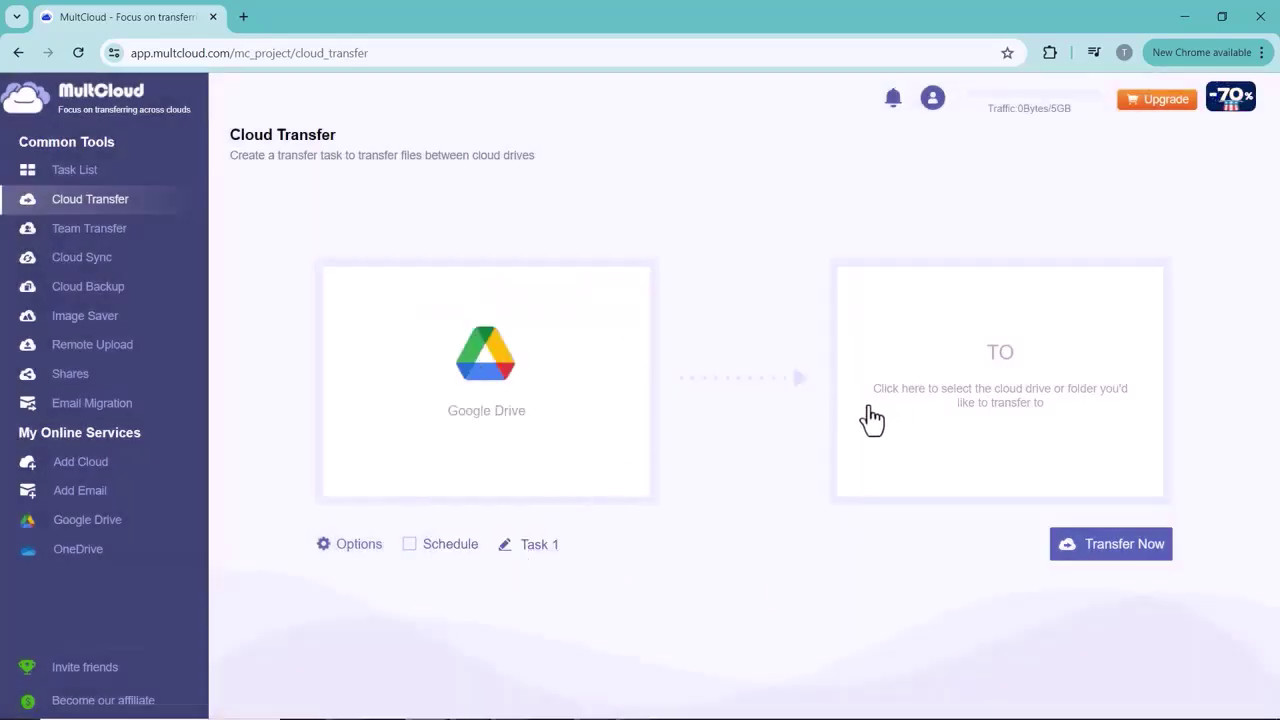
pyautogui.click(1083, 420)
pyautogui.click(555, 291)
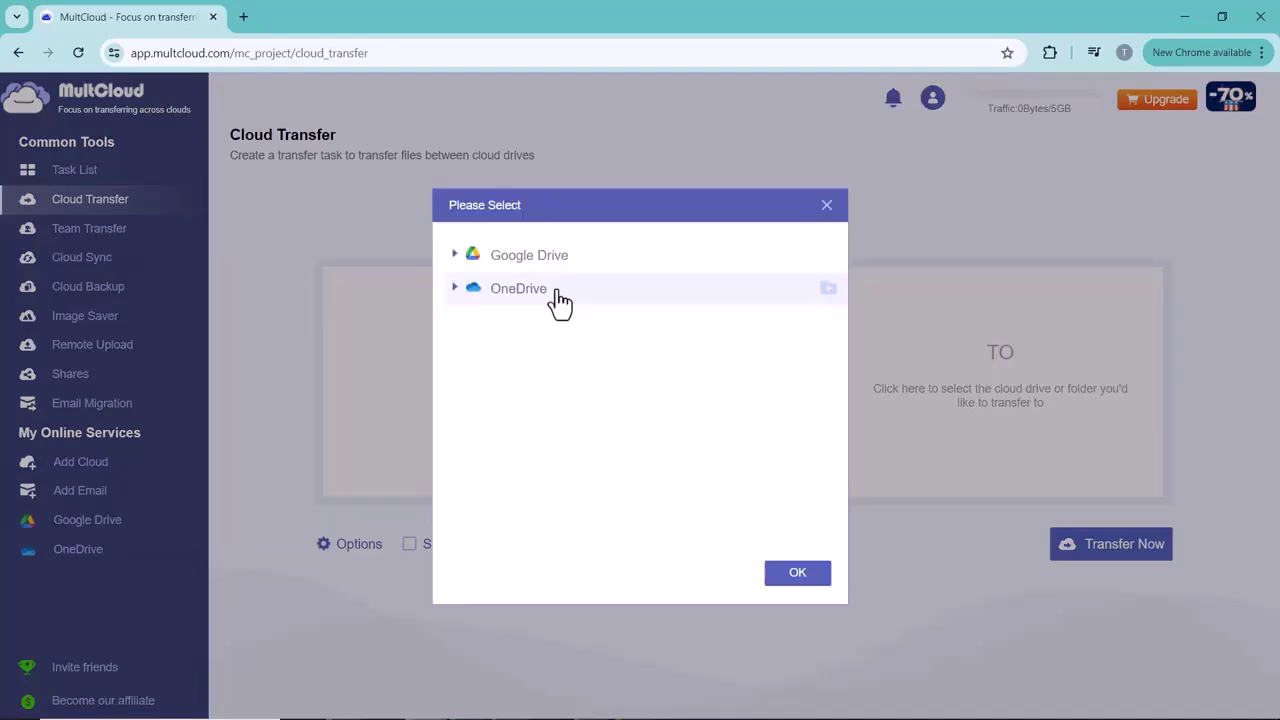
pyautogui.click(806, 580)
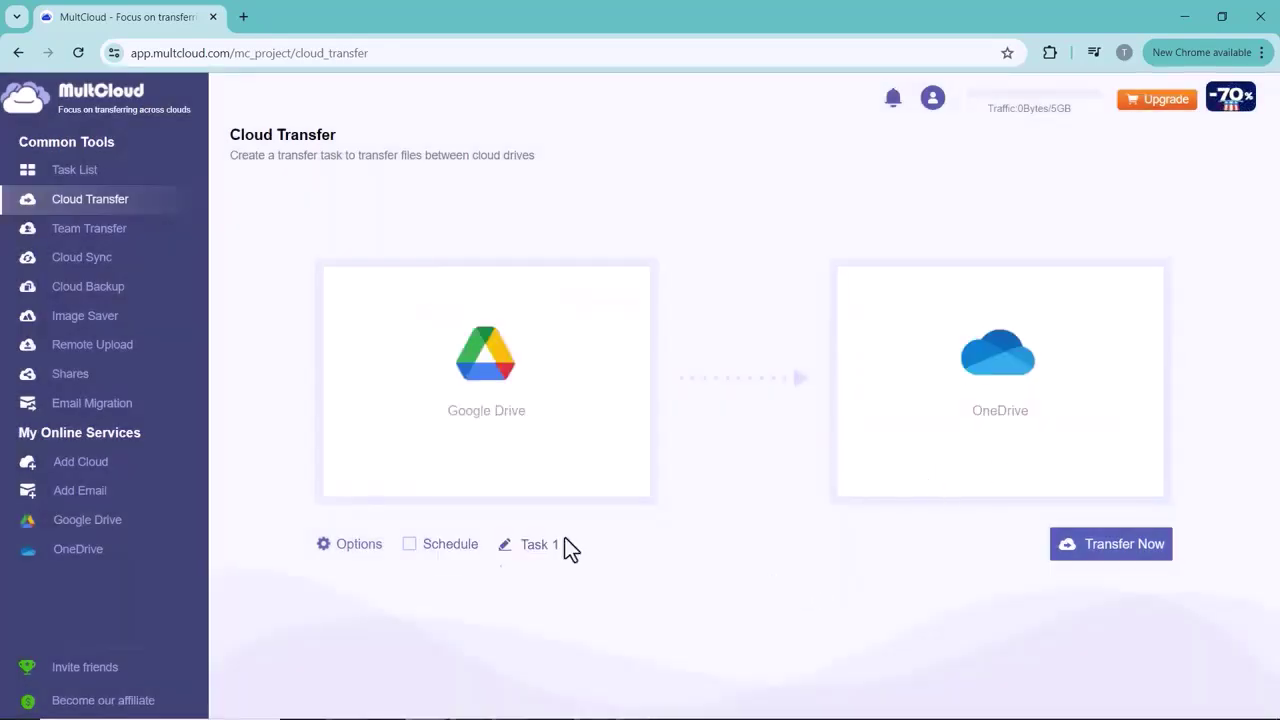
# Review the task options, keeping 'Skip the file' for existing files, and start the transfer
pyautogui.click(345, 546)
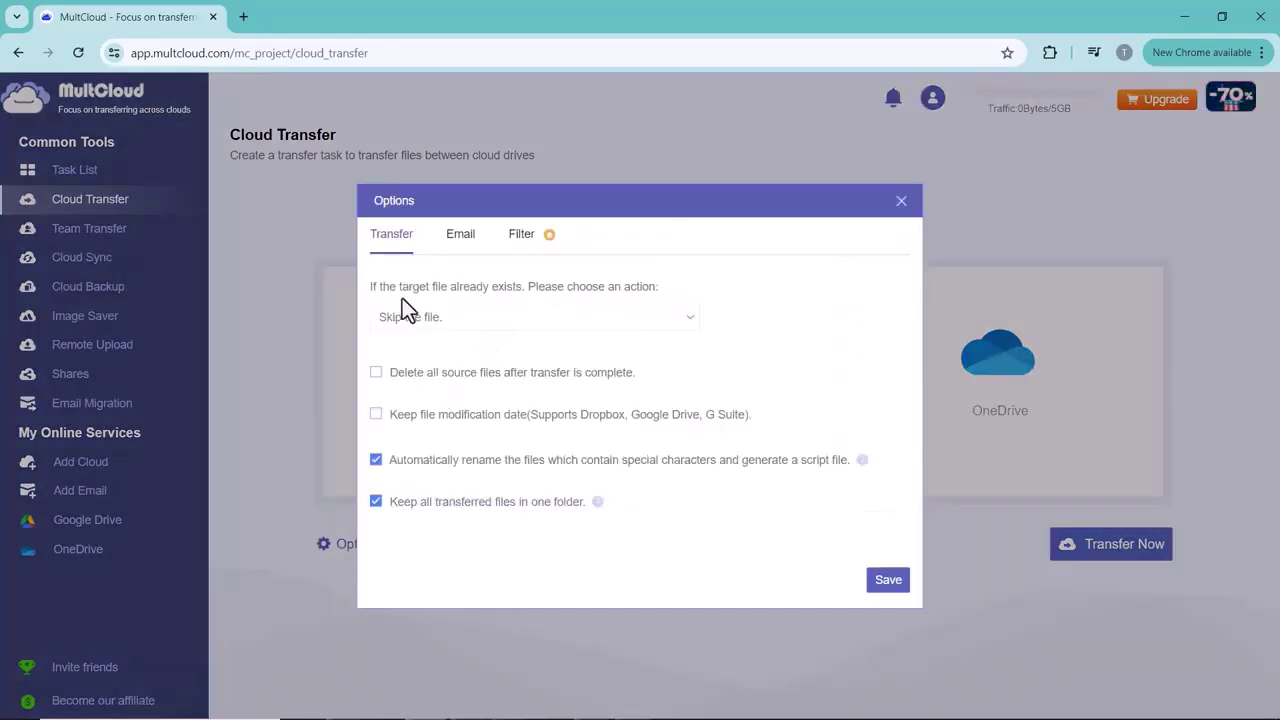
pyautogui.click(470, 318)
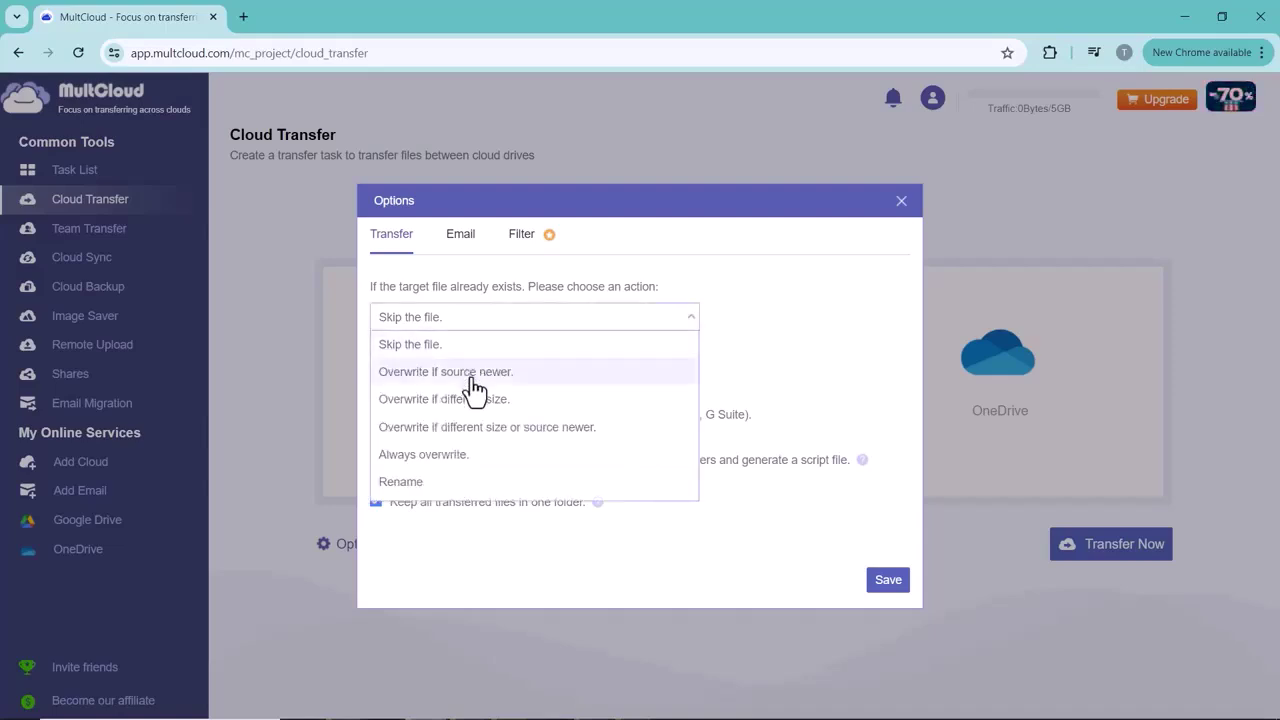
pyautogui.click(562, 440)
pyautogui.click(458, 240)
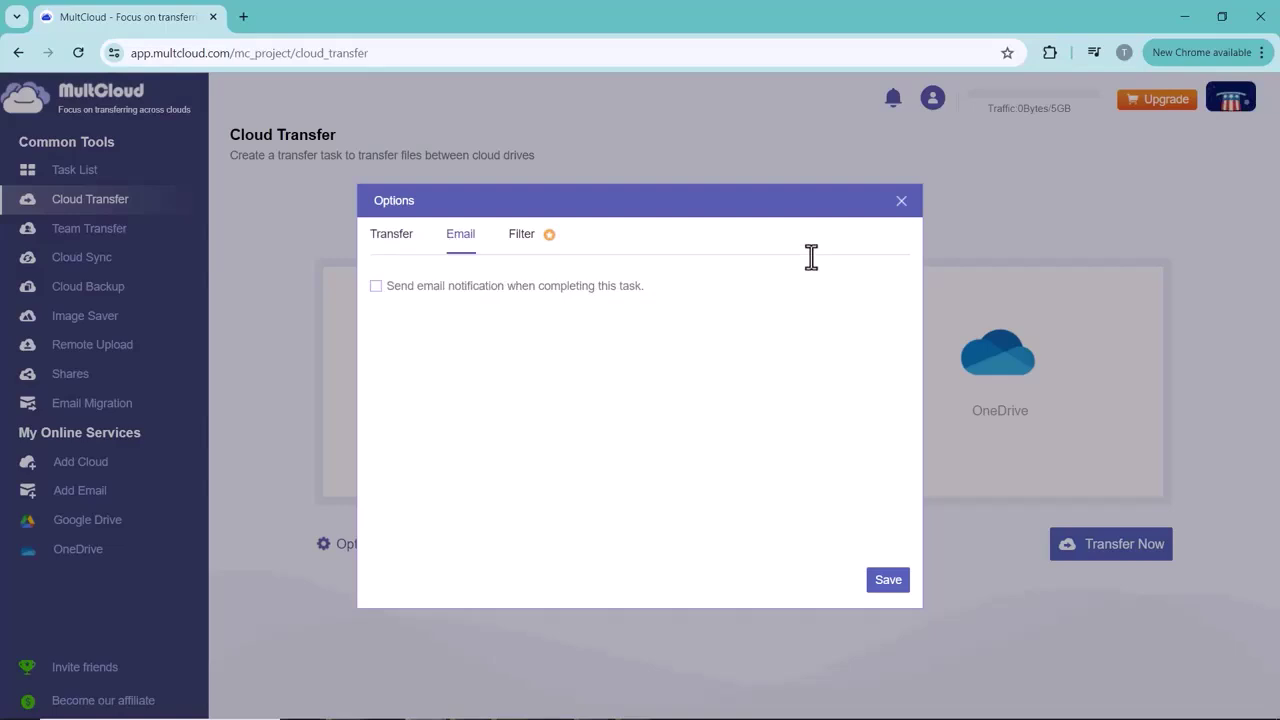
pyautogui.click(521, 233)
pyautogui.click(901, 203)
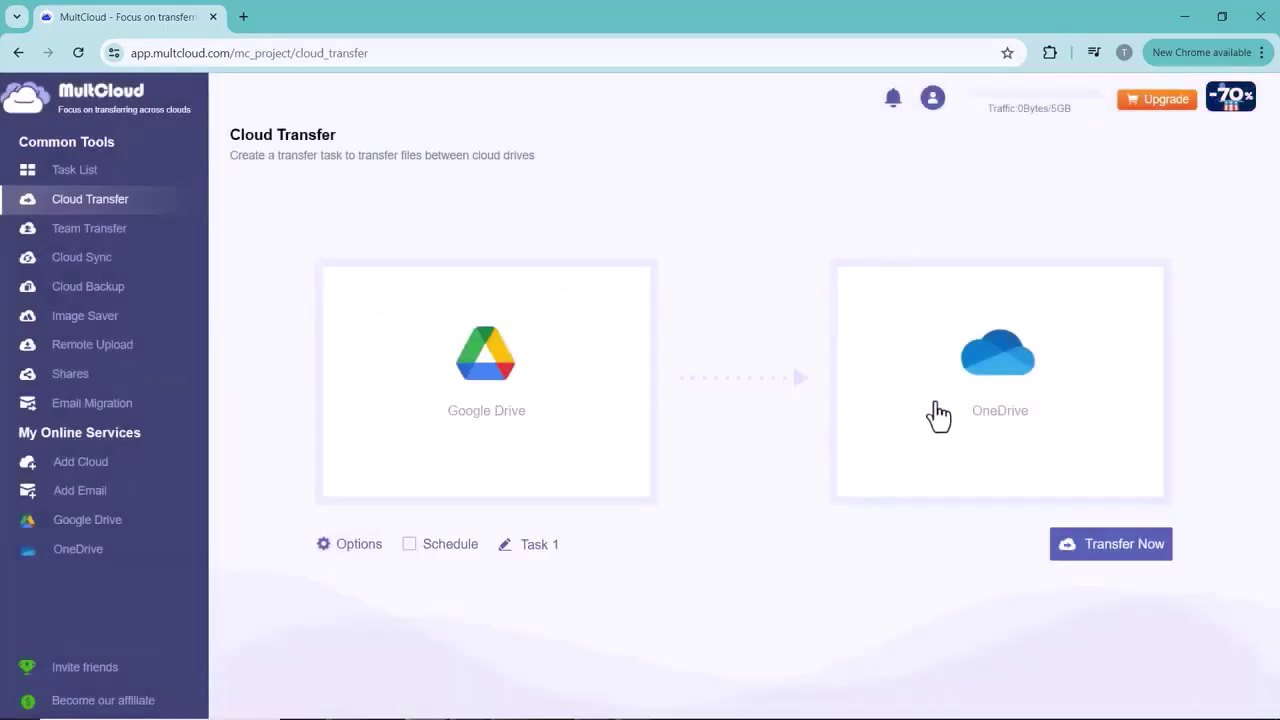
pyautogui.click(1096, 565)
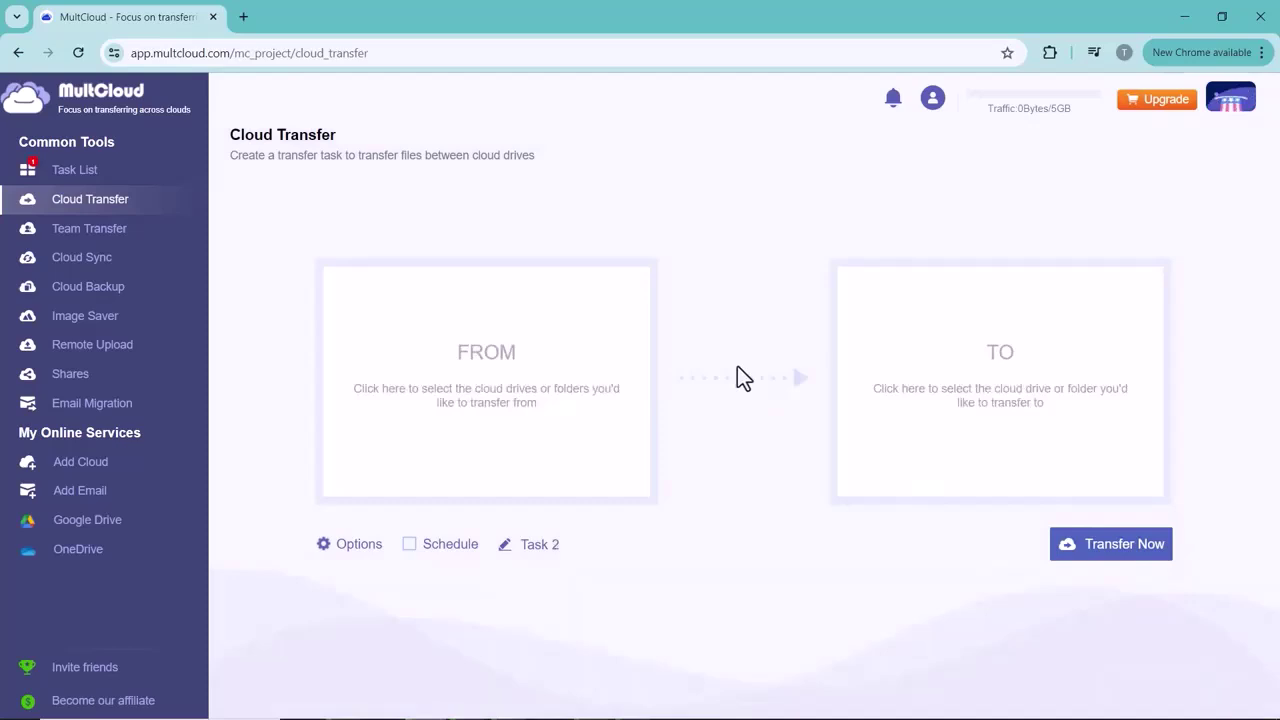
# Check Task 1 shows Success, open OneDrive's copied Google Drive folder, and compare with Google Drive
pyautogui.click(100, 165)
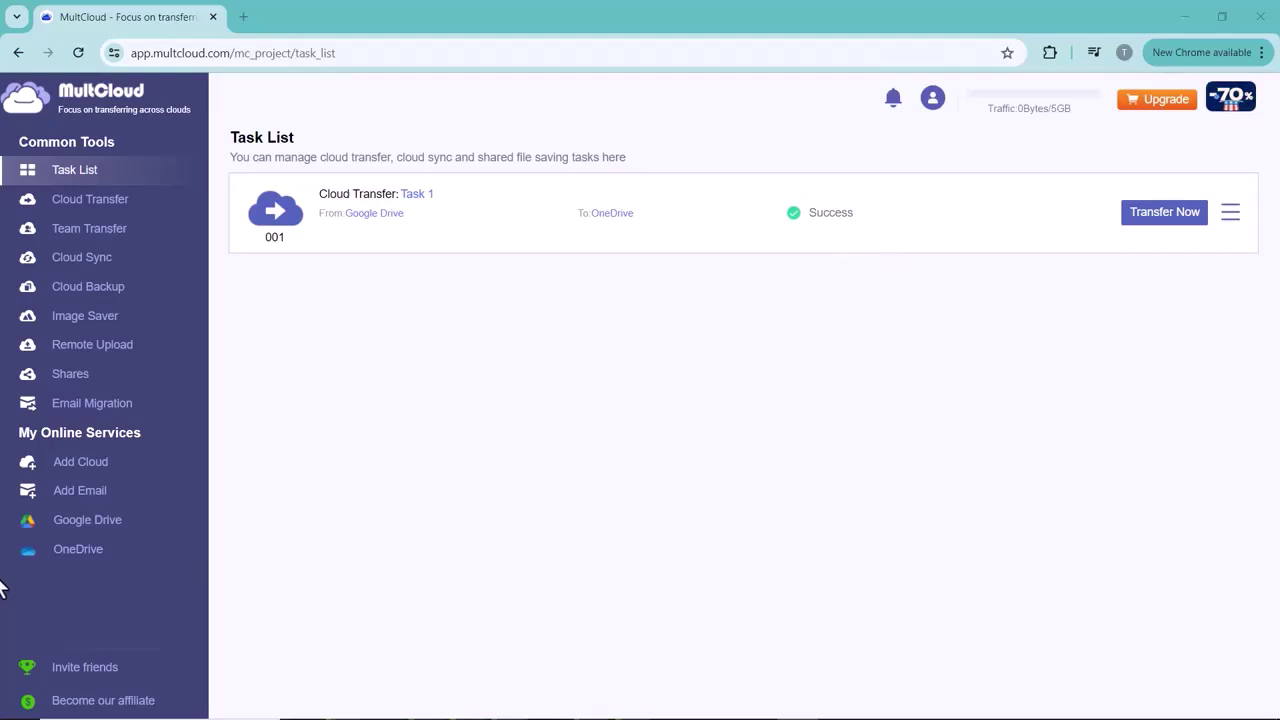
pyautogui.click(40, 552)
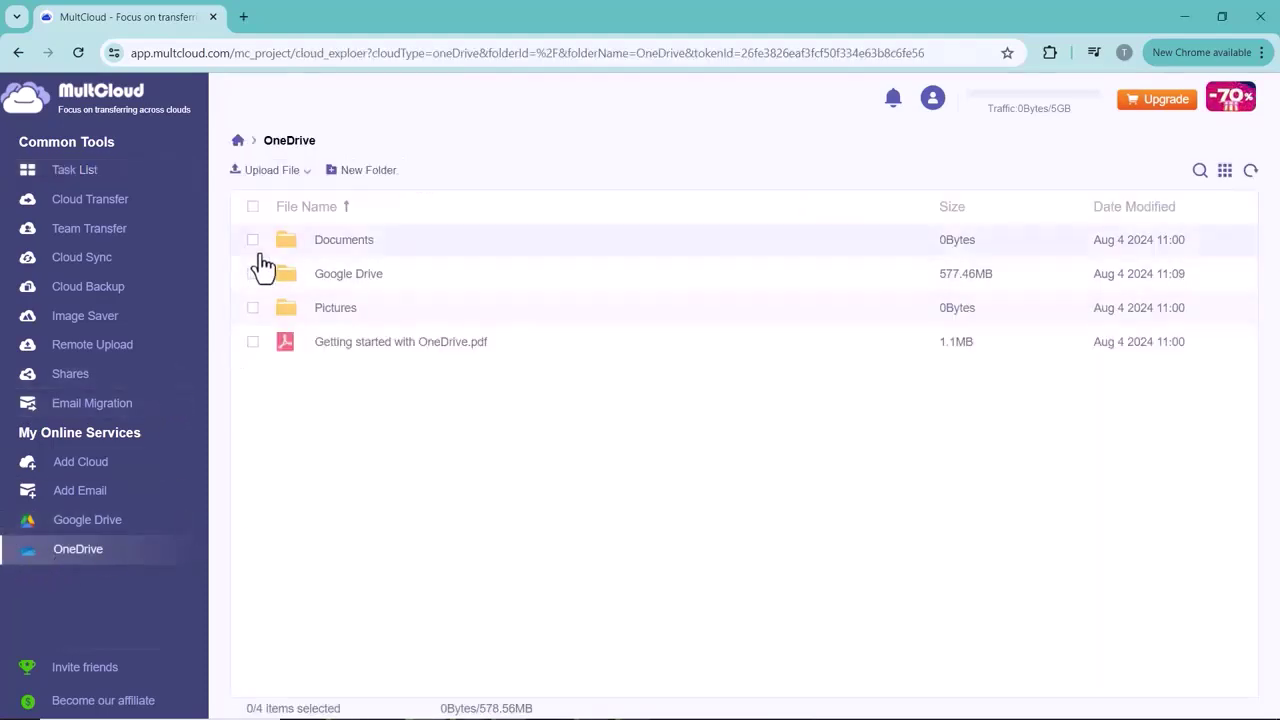
pyautogui.click(360, 277)
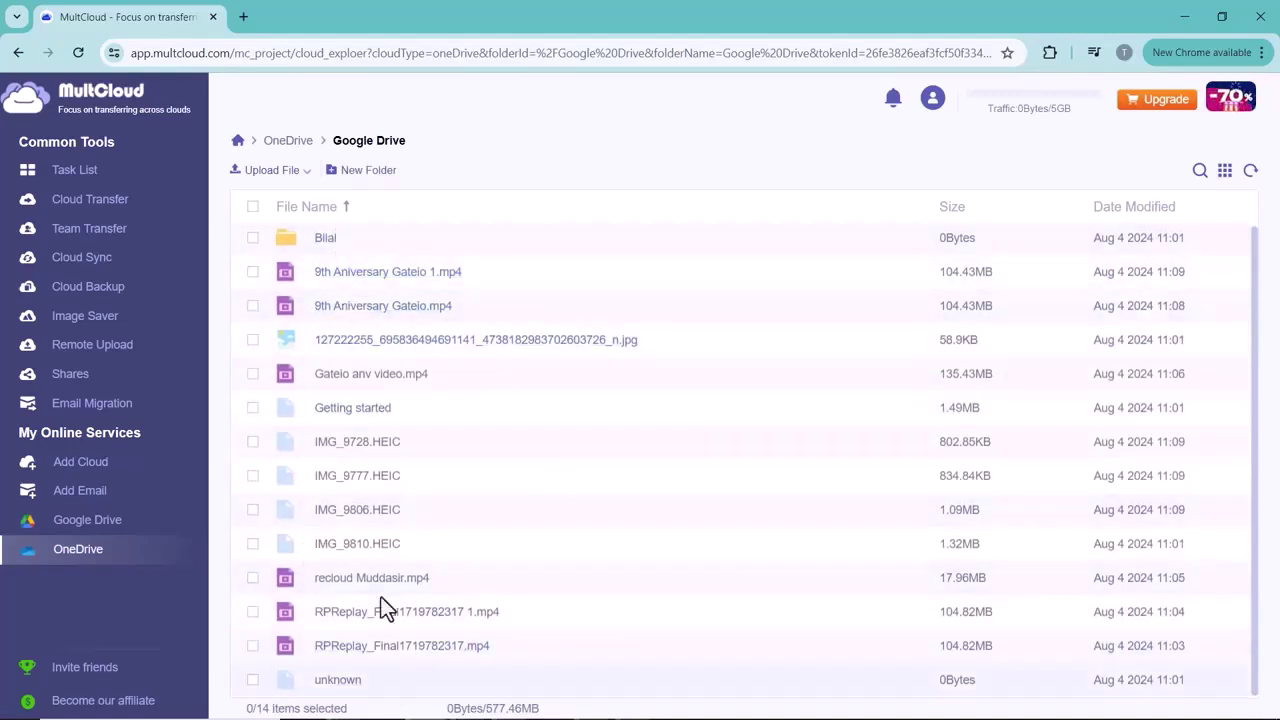
pyautogui.click(88, 520)
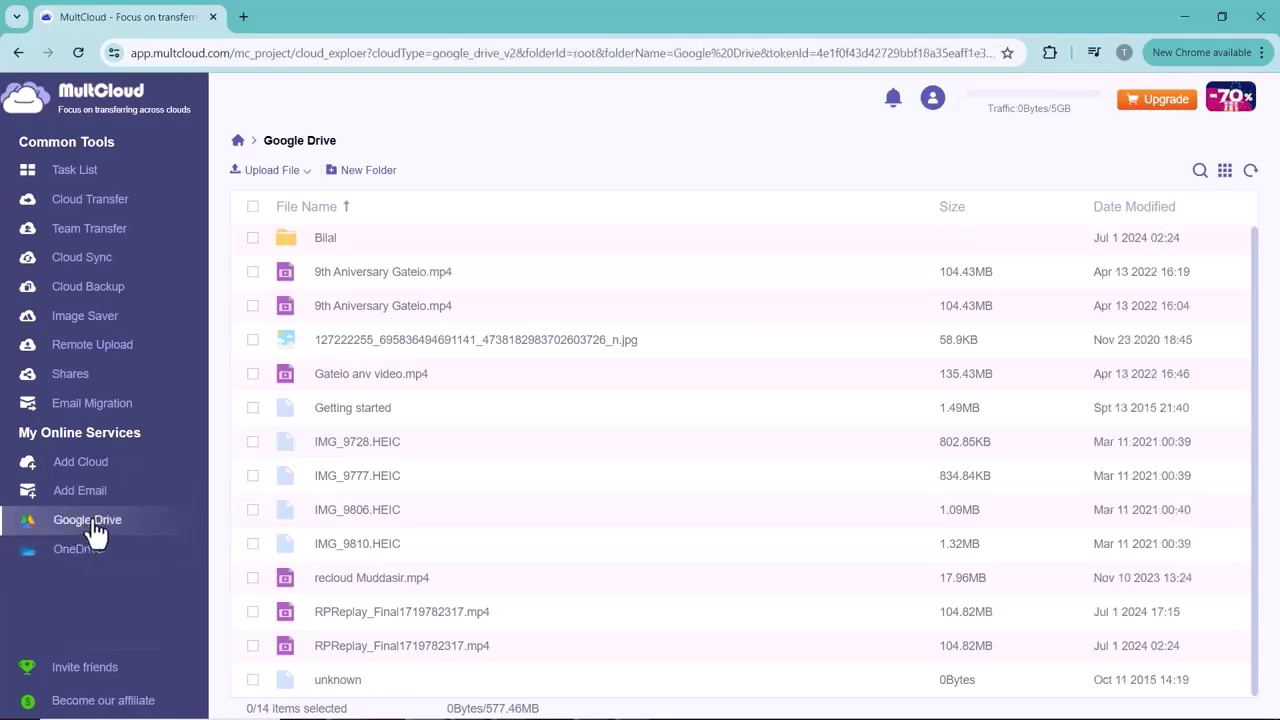